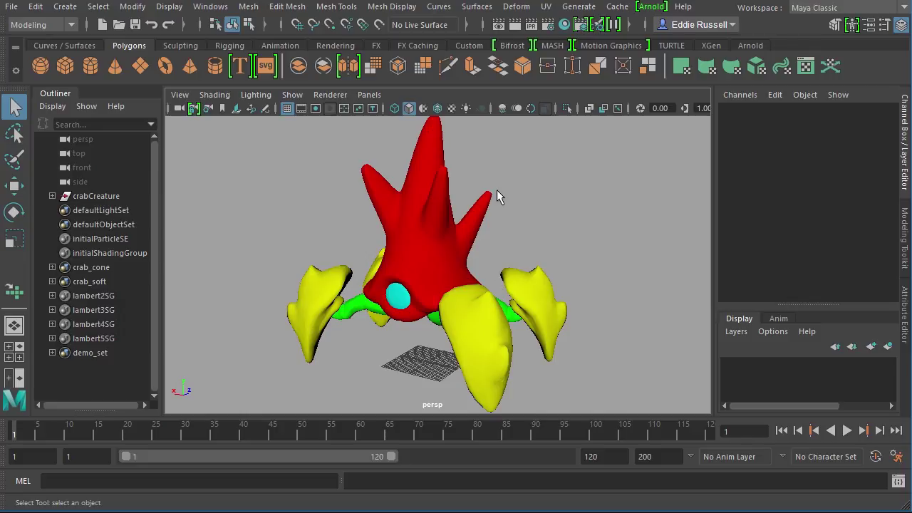
- Open the UV Editor, select crabCreature, and zoom out until all its UV shells across tiles show
{"action": "left_click", "coordinate": [807, 67]}
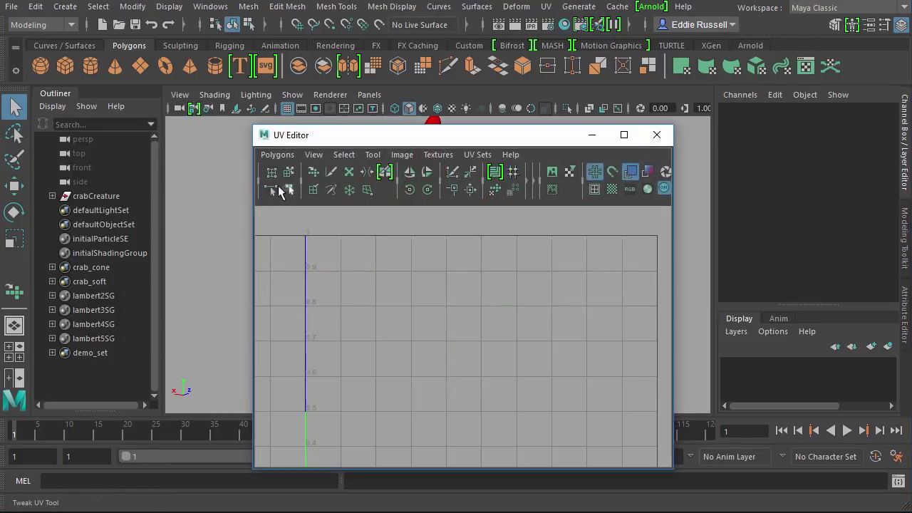
{"action": "left_click_drag", "start_coordinate": [324, 139], "coordinate": [302, 70]}
{"action": "left_click", "coordinate": [92, 195]}
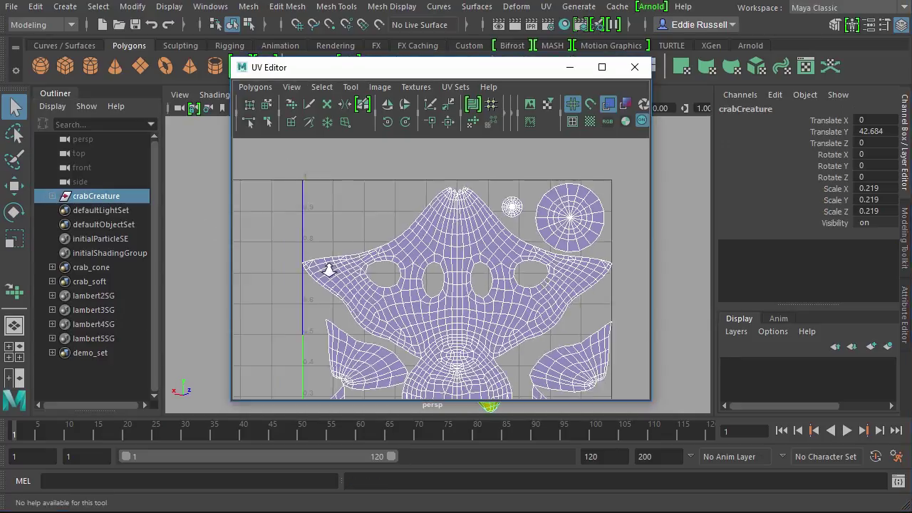
{"action": "scroll", "coordinate": [318, 271], "scroll_direction": "down", "scroll_amount": 5}
{"action": "middle_click_drag", "start_coordinate": [499, 316], "coordinate": [346, 264]}
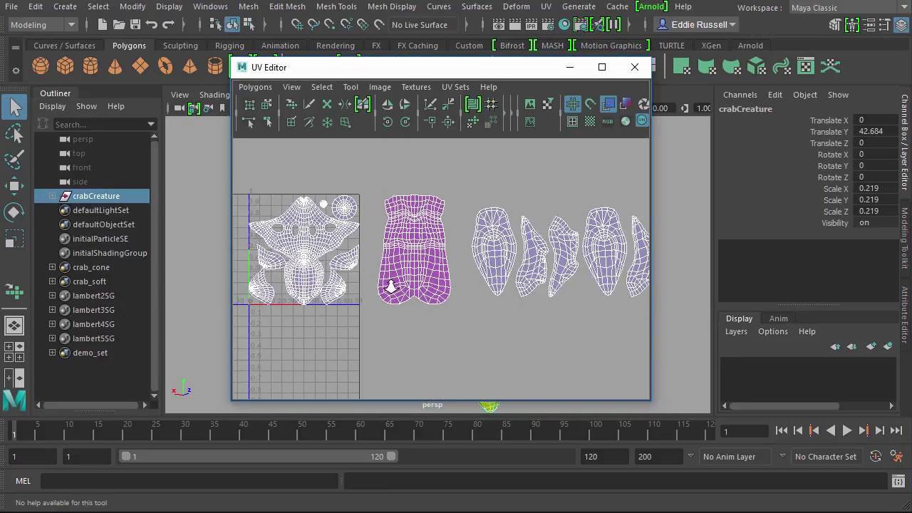
{"action": "scroll", "coordinate": [464, 299], "scroll_direction": "down", "scroll_amount": 3}
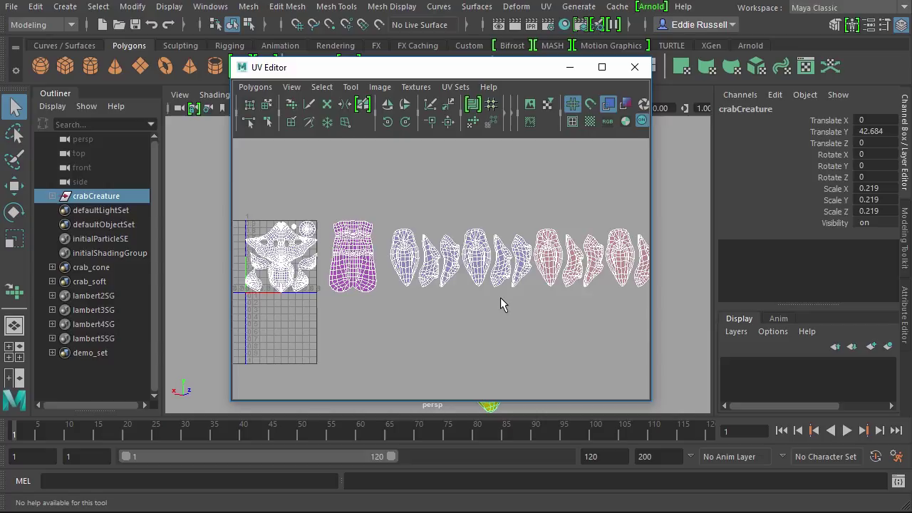
{"action": "middle_click_drag", "start_coordinate": [501, 303], "coordinate": [433, 318]}
{"action": "scroll", "coordinate": [475, 309], "scroll_direction": "down", "scroll_amount": 1}
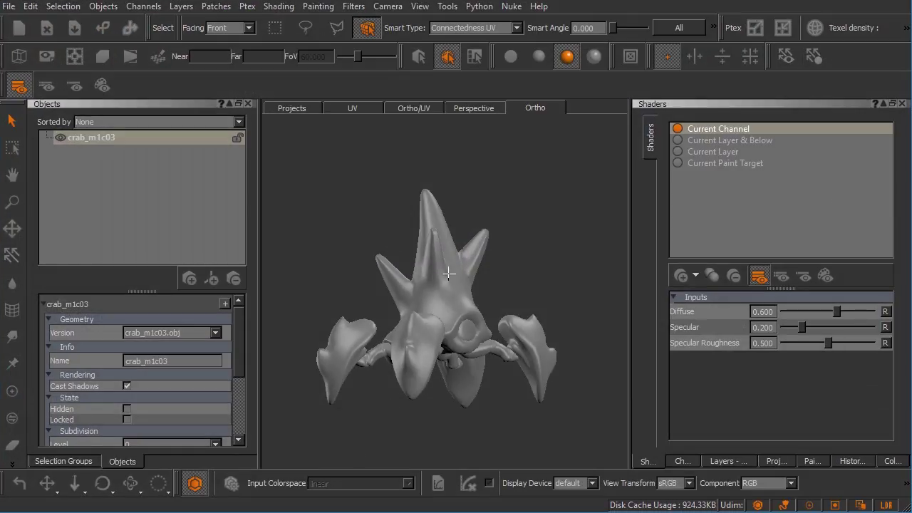
- Inspect the body and claw patches in Ortho and UV views, tracing tiles 1002 and 1003
{"action": "left_click", "coordinate": [429, 216]}
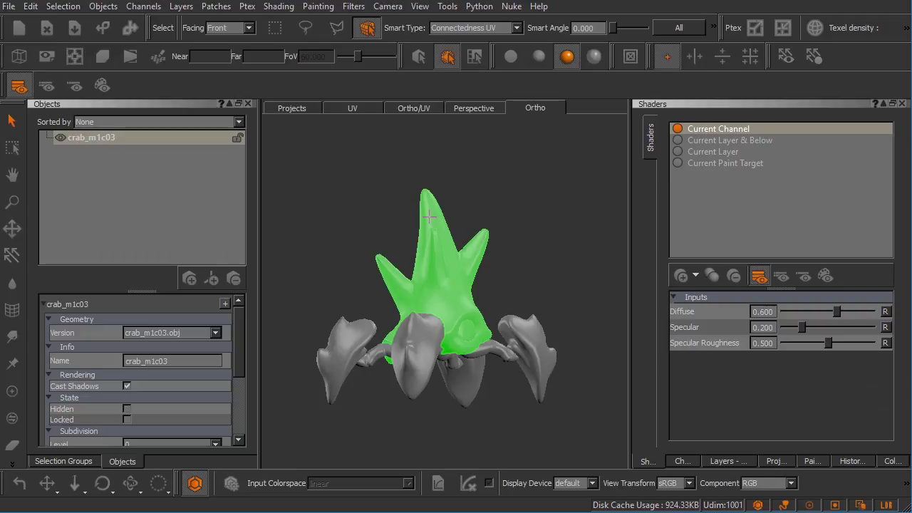
{"action": "left_click", "coordinate": [349, 344]}
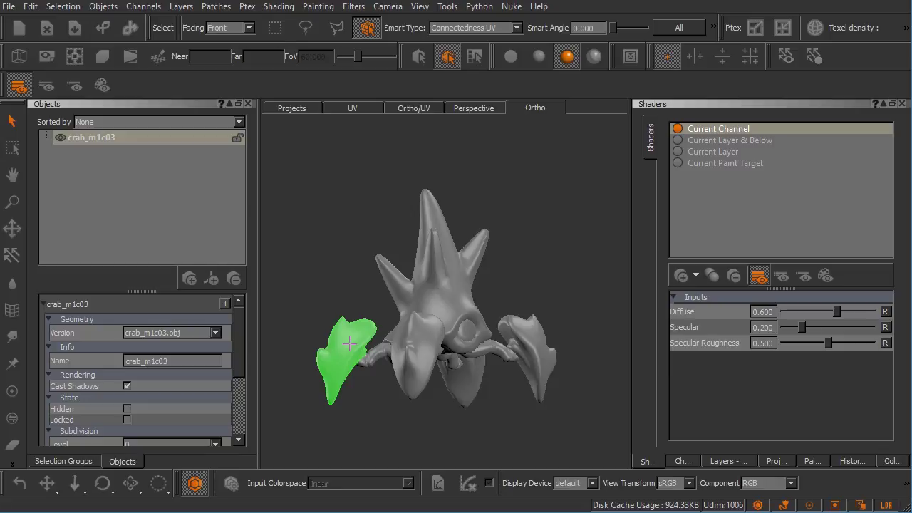
{"action": "left_click", "coordinate": [365, 107]}
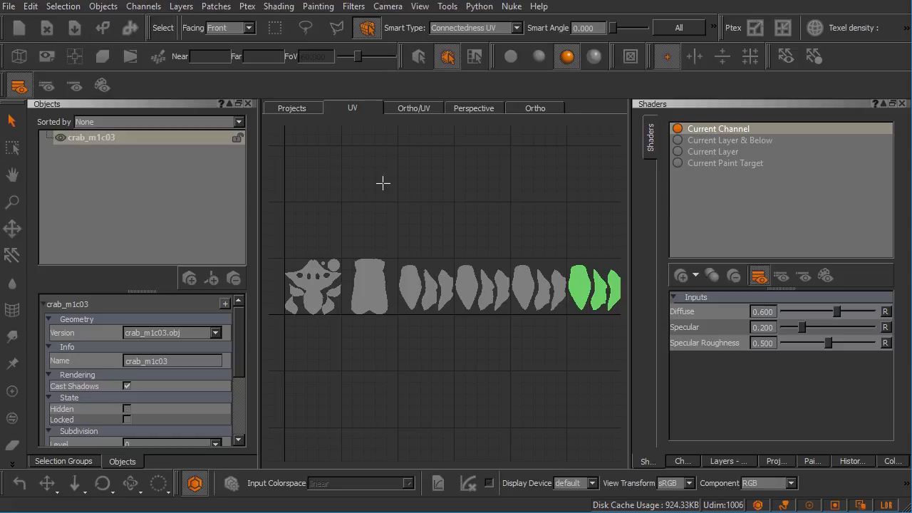
{"action": "left_click", "coordinate": [370, 291]}
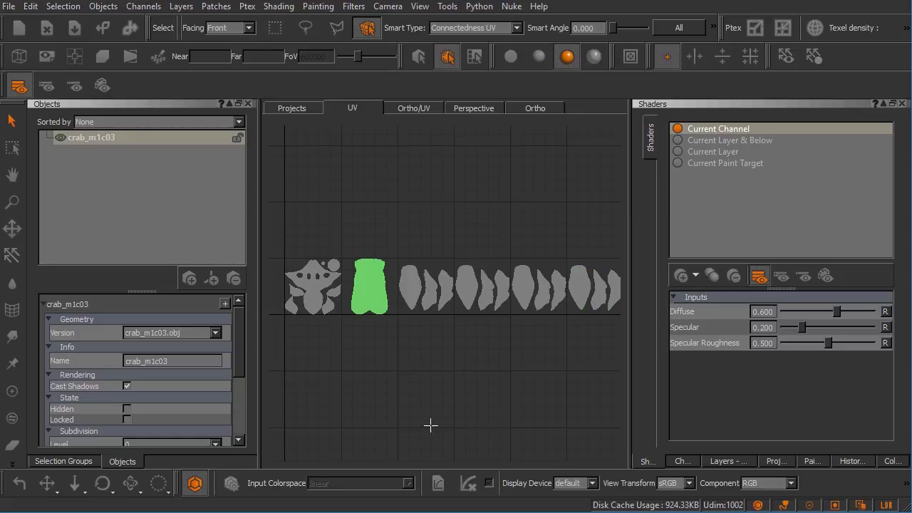
{"action": "left_click", "coordinate": [413, 301]}
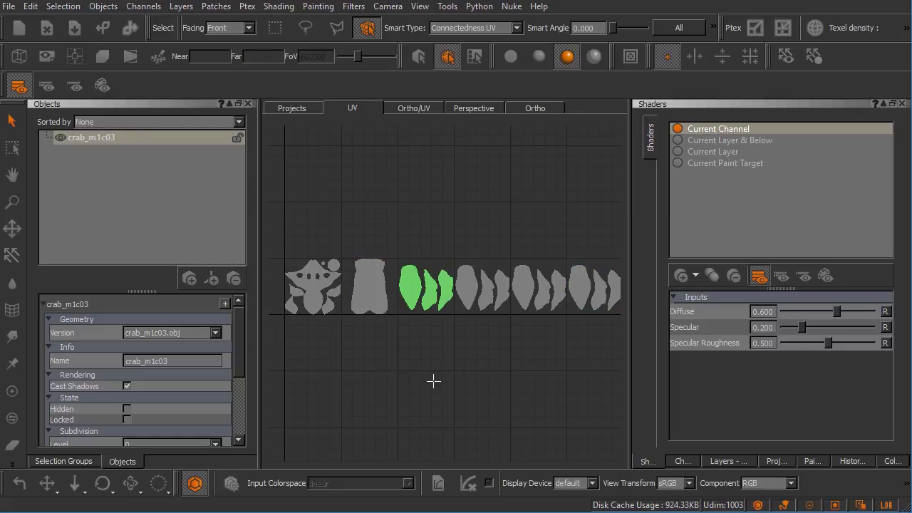
{"action": "left_click", "coordinate": [517, 114]}
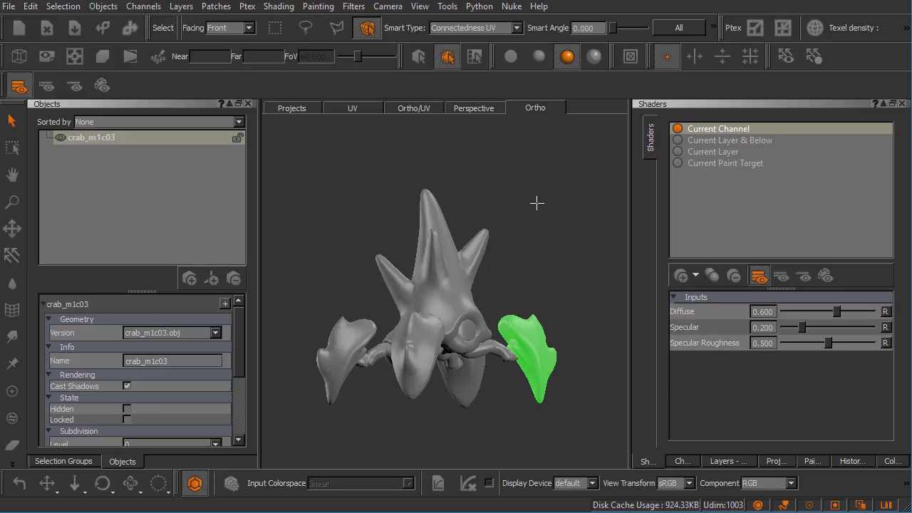
- In Face mode, rectangle-select faces on top of the right claw
{"action": "left_click", "coordinate": [475, 56]}
{"action": "left_click", "coordinate": [275, 28]}
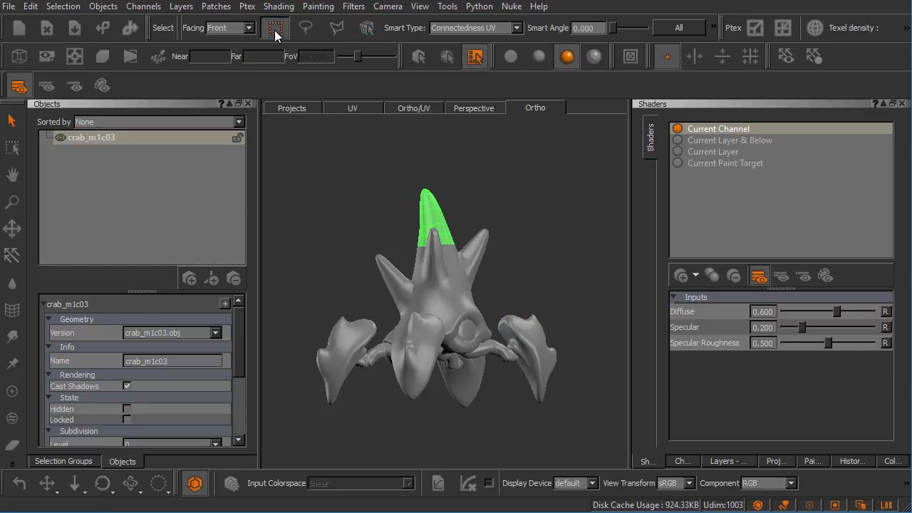
{"action": "left_click", "coordinate": [326, 183]}
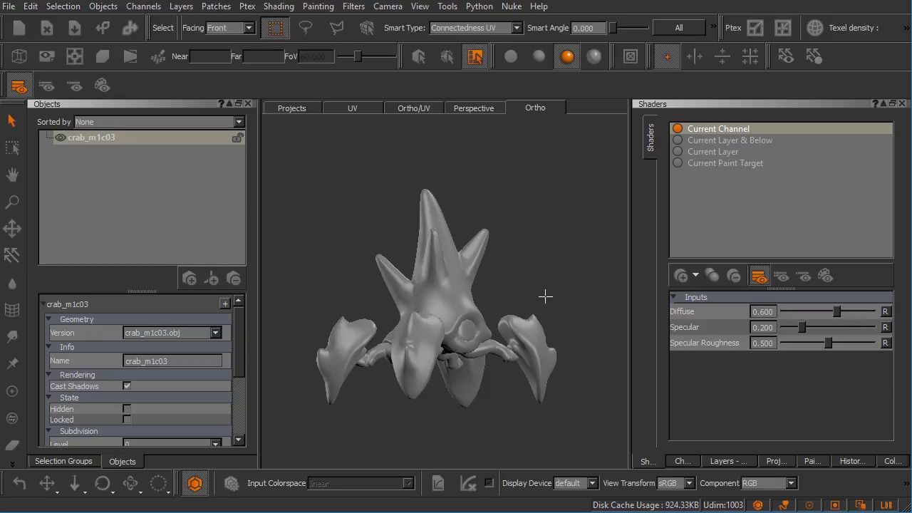
{"action": "left_click_drag", "start_coordinate": [547, 286], "coordinate": [514, 335]}
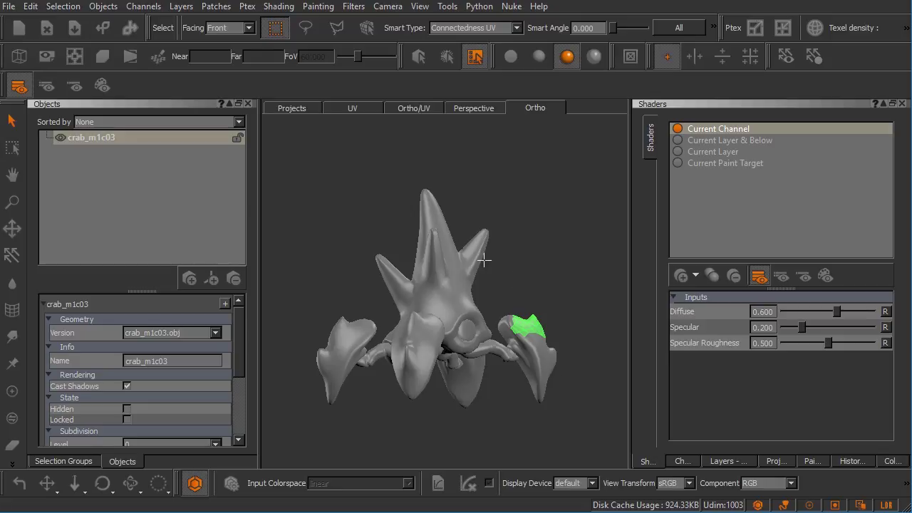
- With Smart Selection, pick the UV shells of the head spike, left spike, and both claws
{"action": "left_click", "coordinate": [370, 28]}
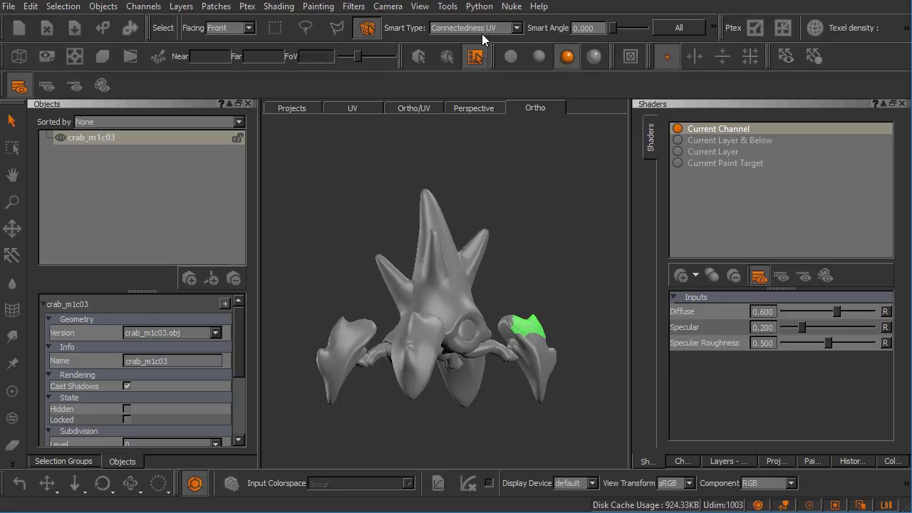
{"action": "left_click", "coordinate": [431, 204]}
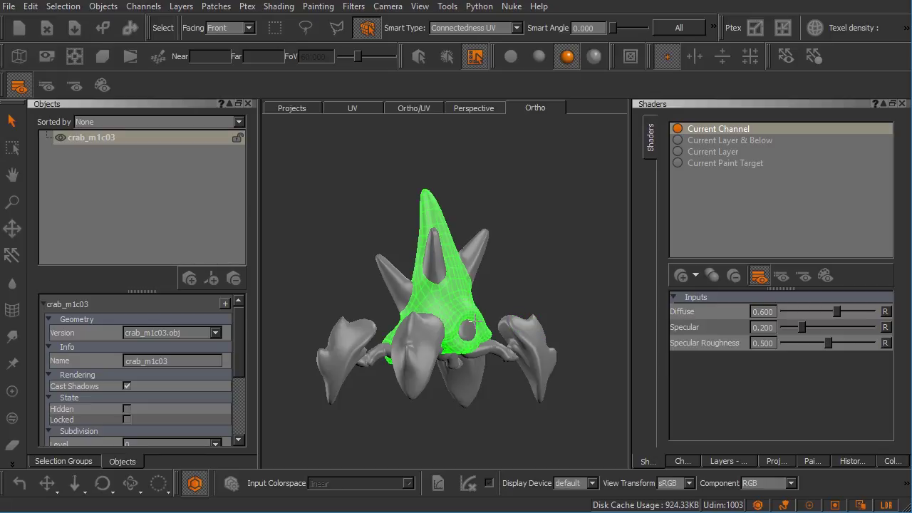
{"action": "left_click", "coordinate": [387, 276]}
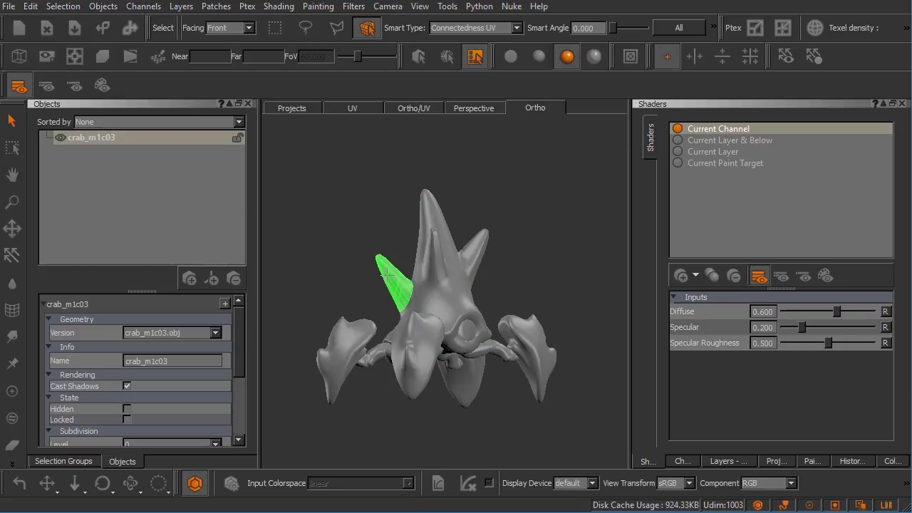
{"action": "left_click", "coordinate": [351, 339]}
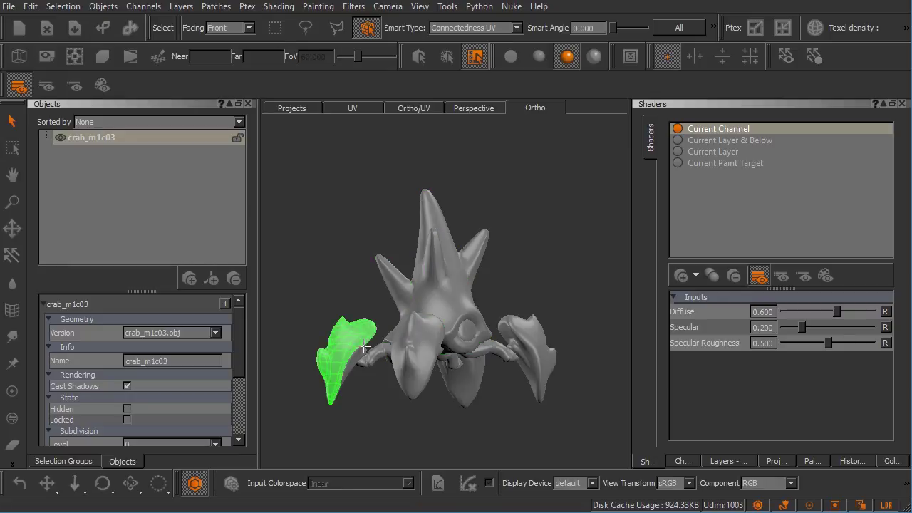
{"action": "left_click", "coordinate": [506, 335]}
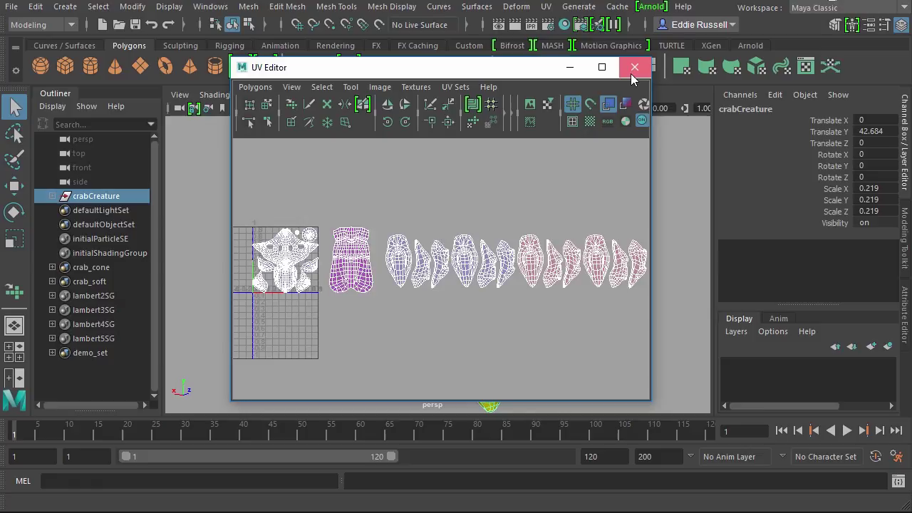
- Close the UV Editor, deselect crabCreature, and delete demo_set from the Outliner
{"action": "left_click", "coordinate": [634, 67]}
{"action": "left_click", "coordinate": [566, 171]}
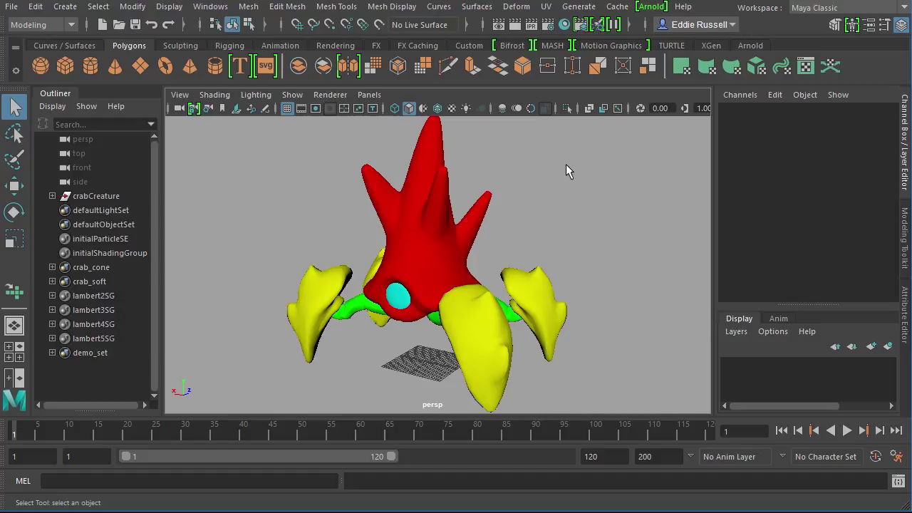
{"action": "left_click", "coordinate": [82, 354]}
{"action": "key", "text": "Delete"}
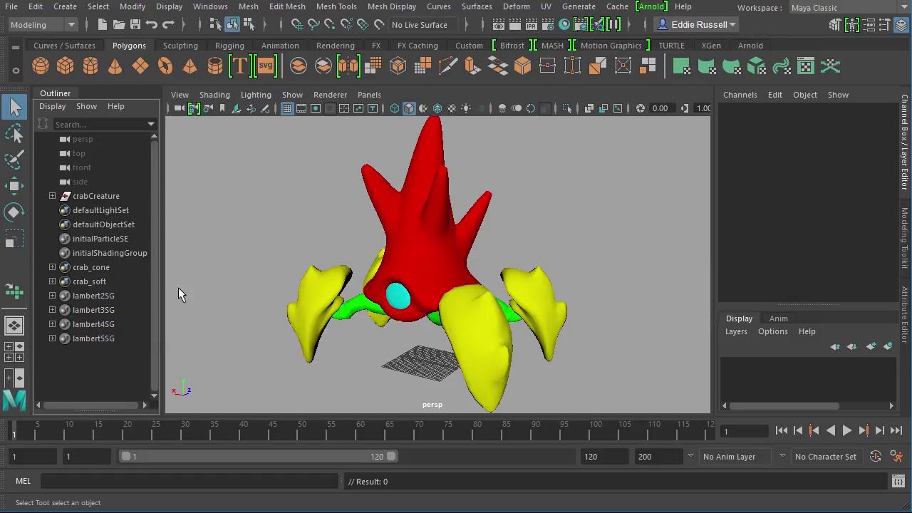
{"action": "left_click", "coordinate": [115, 295]}
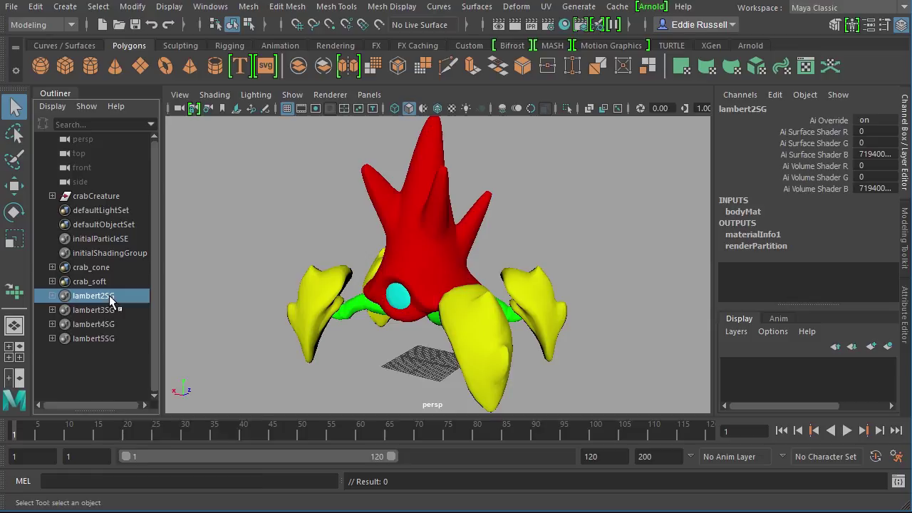
{"action": "right_click", "coordinate": [111, 298]}
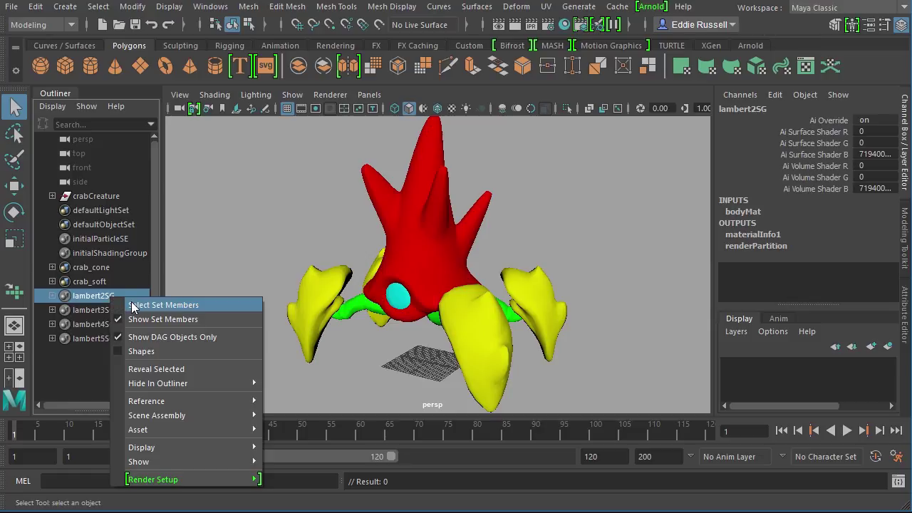
{"action": "left_click", "coordinate": [133, 305]}
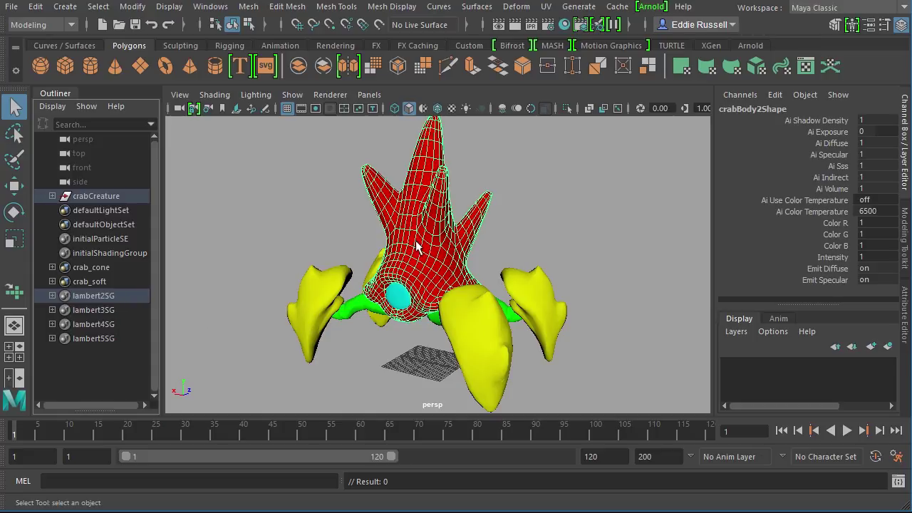
{"action": "right_click", "coordinate": [127, 307]}
{"action": "left_click", "coordinate": [137, 313]}
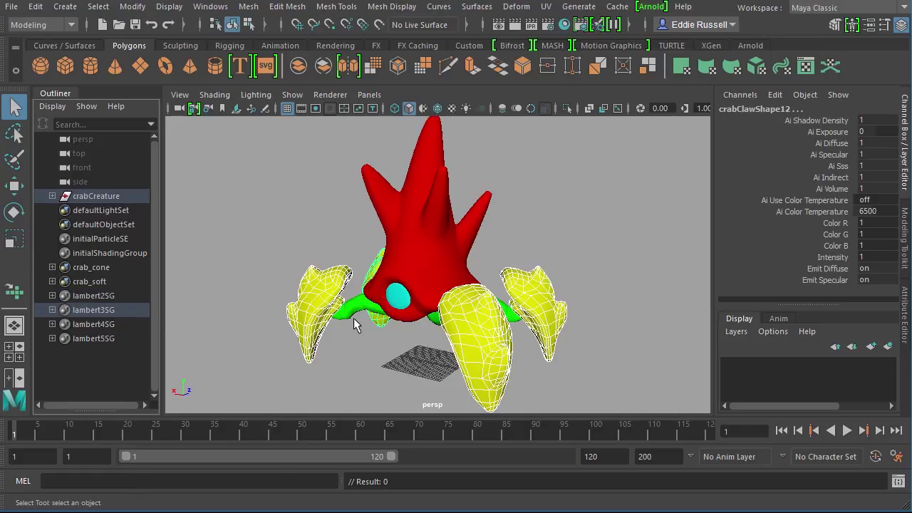
{"action": "left_click", "coordinate": [271, 243]}
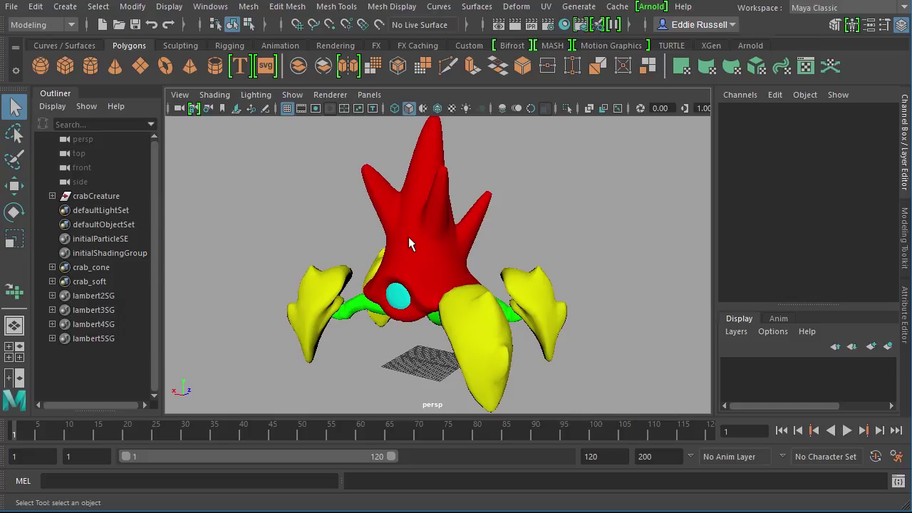
- Select the red crab body and switch it to Face component mode via the marking menu
{"action": "left_click_drag", "start_coordinate": [409, 238], "coordinate": [456, 252], "text": "alt"}
{"action": "right_click_drag", "start_coordinate": [456, 252], "coordinate": [433, 279], "text": "alt"}
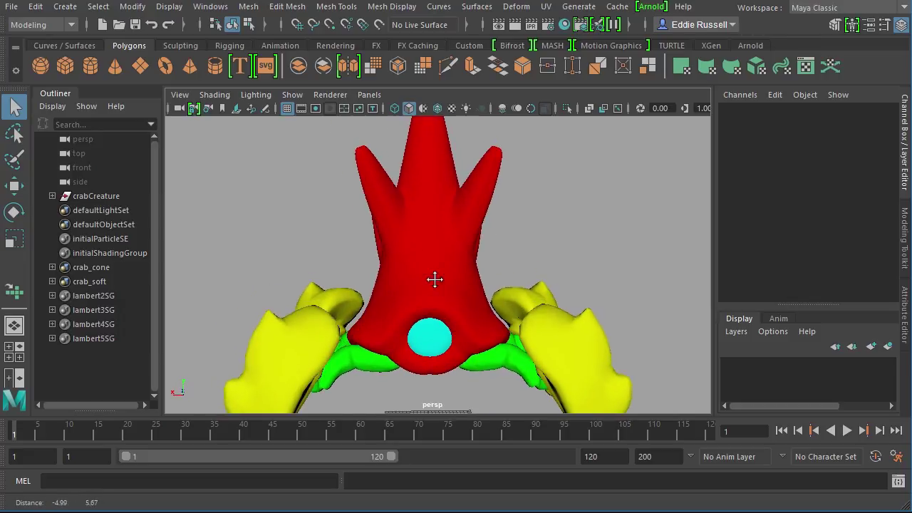
{"action": "left_click", "coordinate": [428, 269]}
{"action": "left_click_drag", "start_coordinate": [318, 268], "coordinate": [364, 292], "text": "alt"}
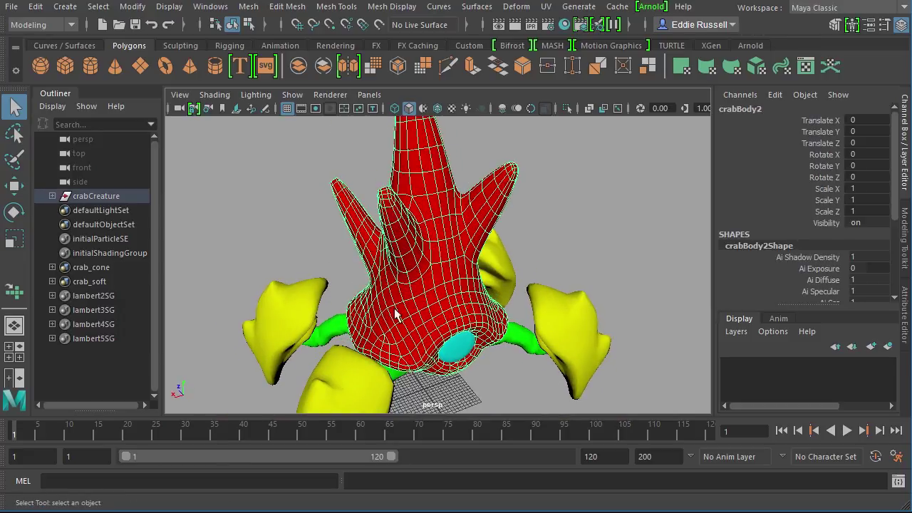
{"action": "left_click_drag", "start_coordinate": [423, 287], "coordinate": [393, 283], "text": "alt"}
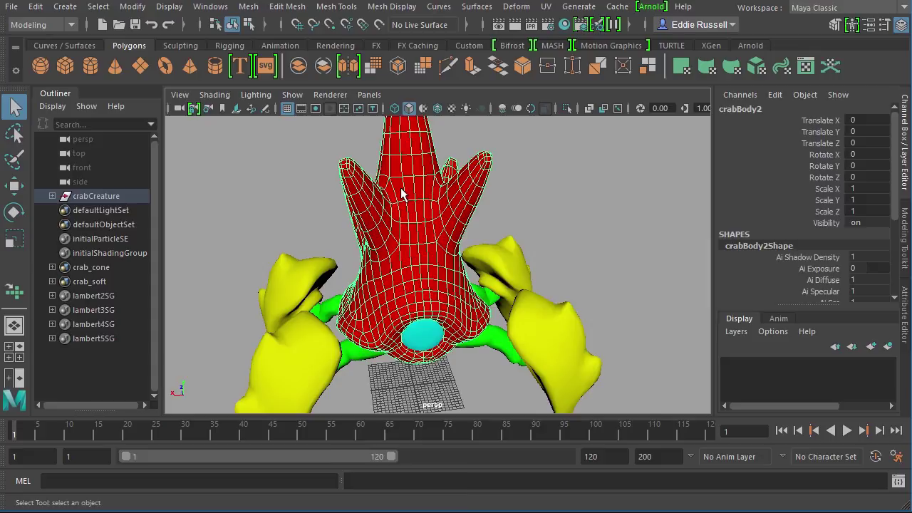
{"action": "right_click_drag", "start_coordinate": [402, 190], "coordinate": [404, 227]}
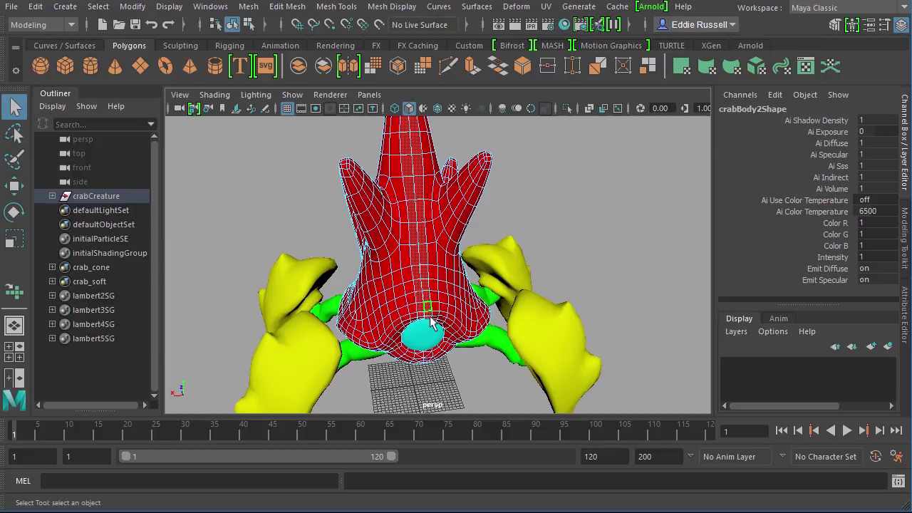
{"action": "left_click_drag", "start_coordinate": [438, 282], "coordinate": [375, 257], "text": "alt"}
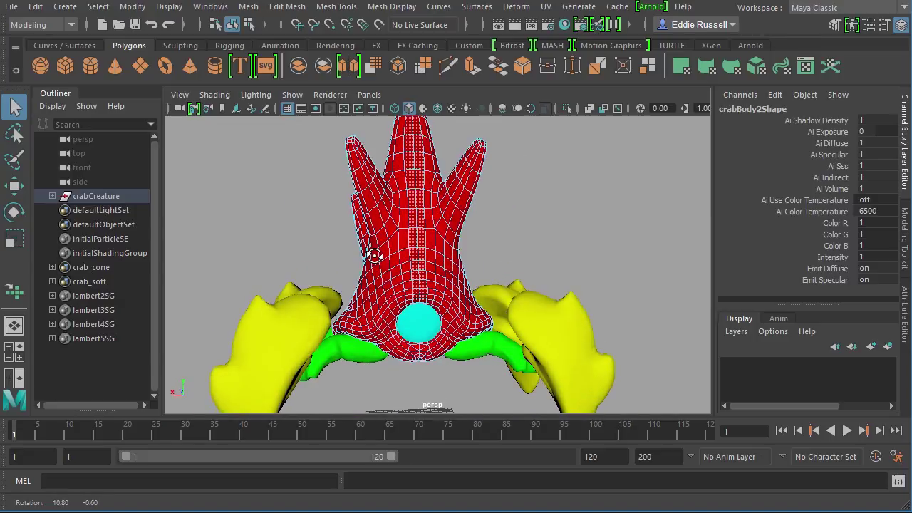
{"action": "middle_click_drag", "start_coordinate": [418, 252], "coordinate": [403, 285], "text": "alt"}
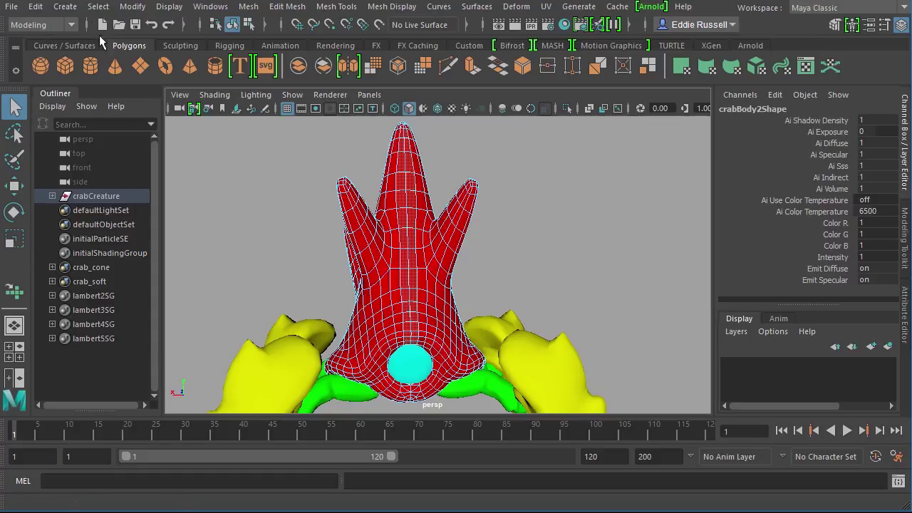
- Create a quick select set named demo_set via Create > Sets > Quick Select Set
{"action": "left_click", "coordinate": [77, 13]}
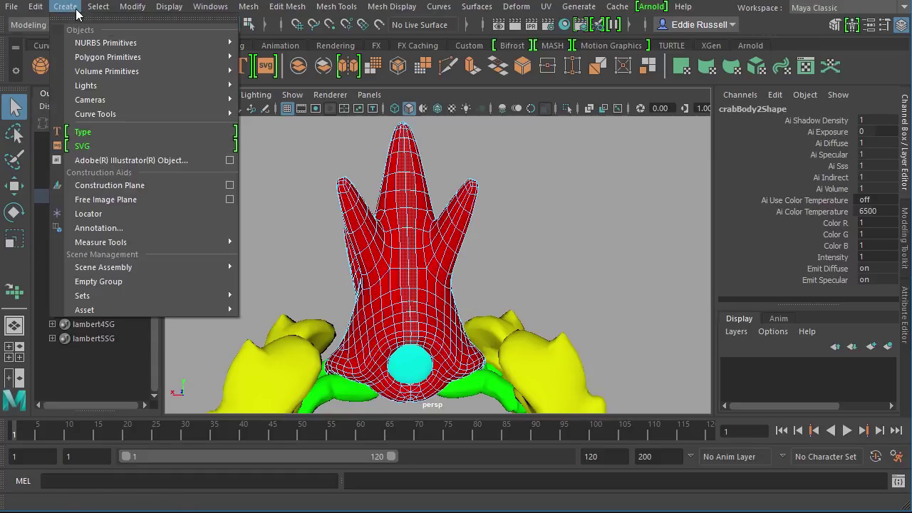
{"action": "mouse_move", "coordinate": [137, 295]}
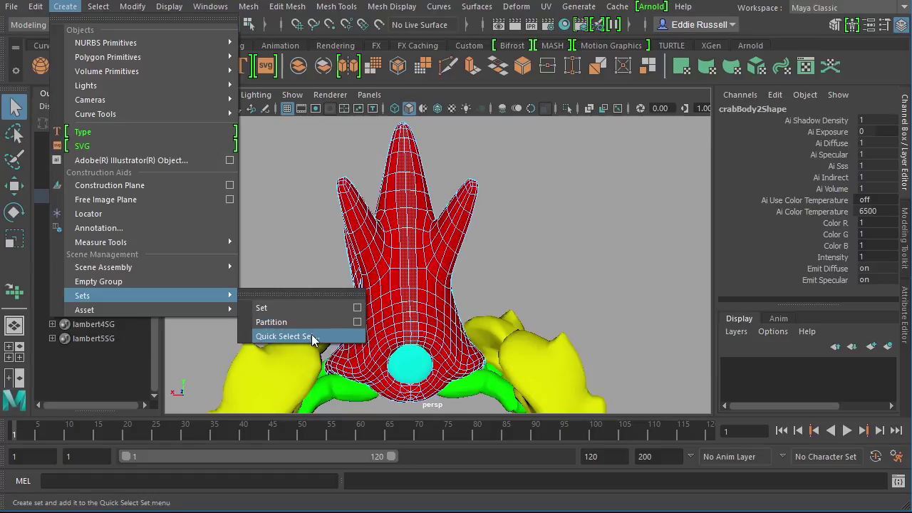
{"action": "left_click", "coordinate": [312, 337]}
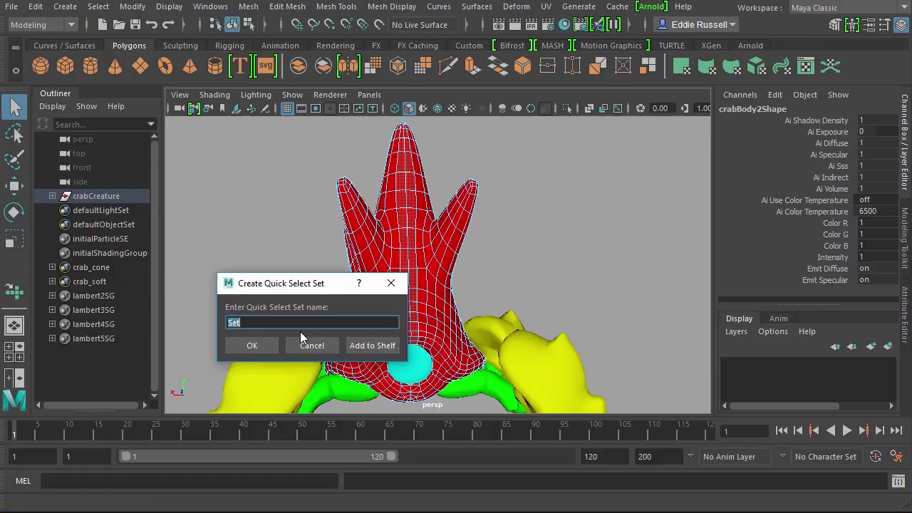
{"action": "type", "text": "demo_set"}
{"action": "left_click", "coordinate": [254, 345]}
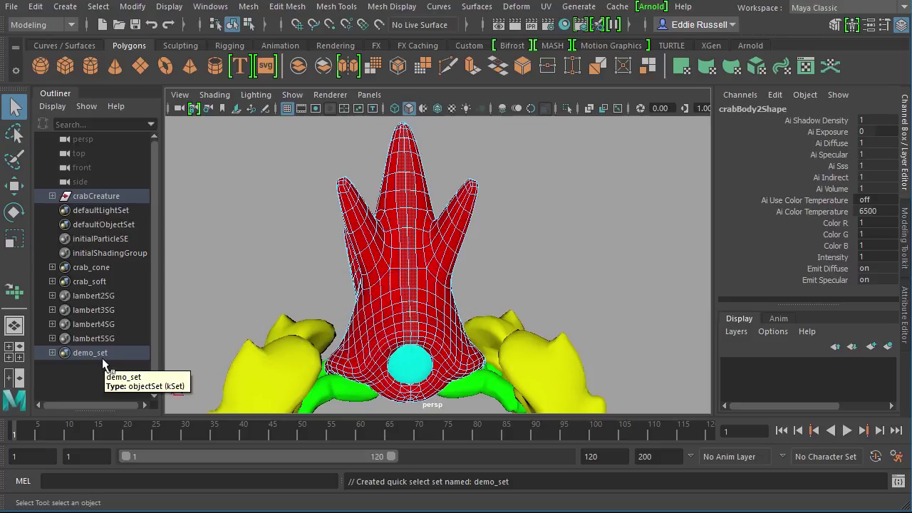
- Clear the selection and bring up the Outliner context menu for demo_set
{"action": "left_click", "coordinate": [274, 251]}
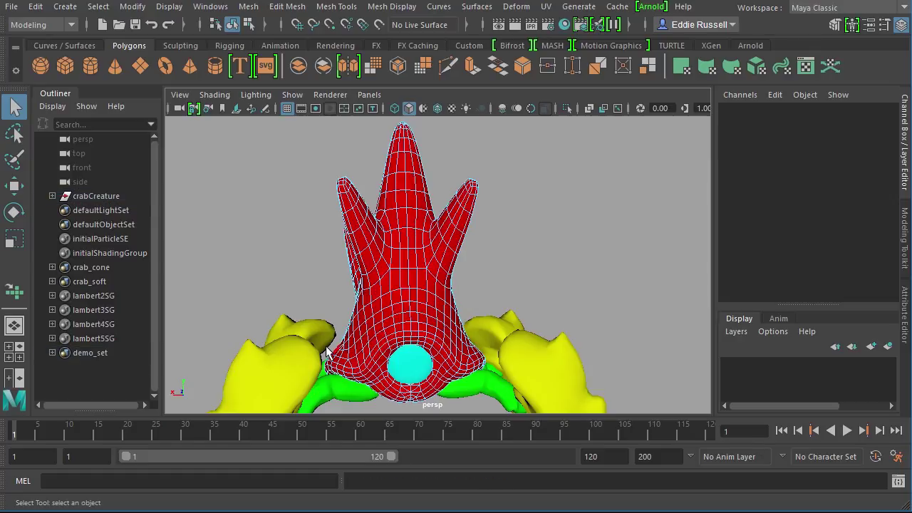
{"action": "left_click", "coordinate": [106, 351]}
{"action": "right_click", "coordinate": [105, 351]}
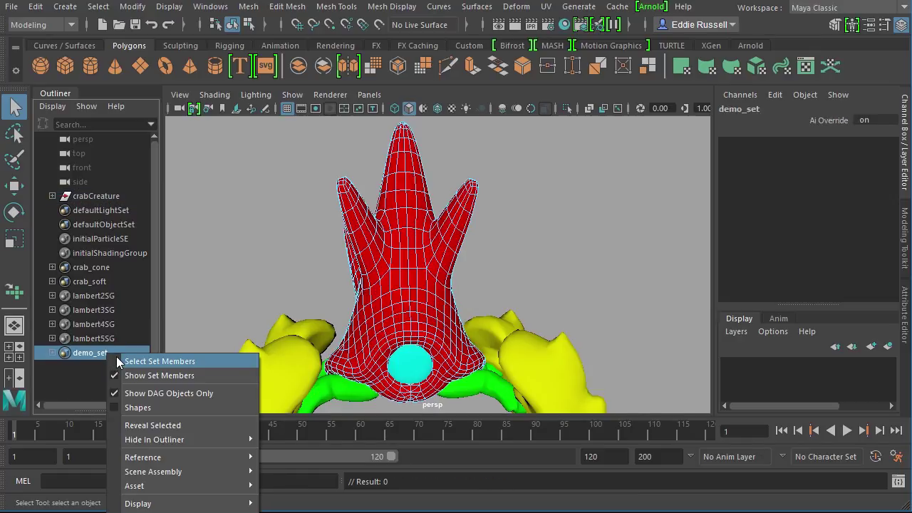
- Select the members of demo_set, crab_cone and crab_soft in turn from the Outliner
{"action": "left_click", "coordinate": [119, 361]}
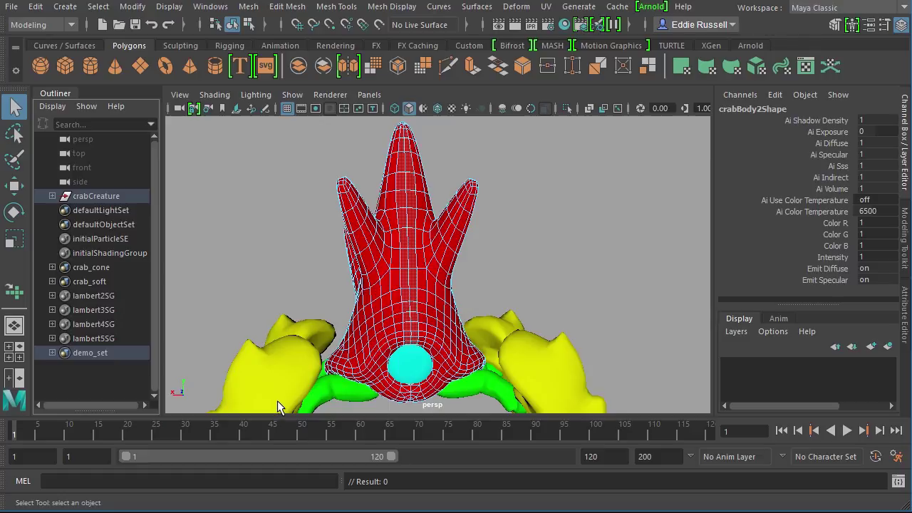
{"action": "left_click", "coordinate": [102, 273]}
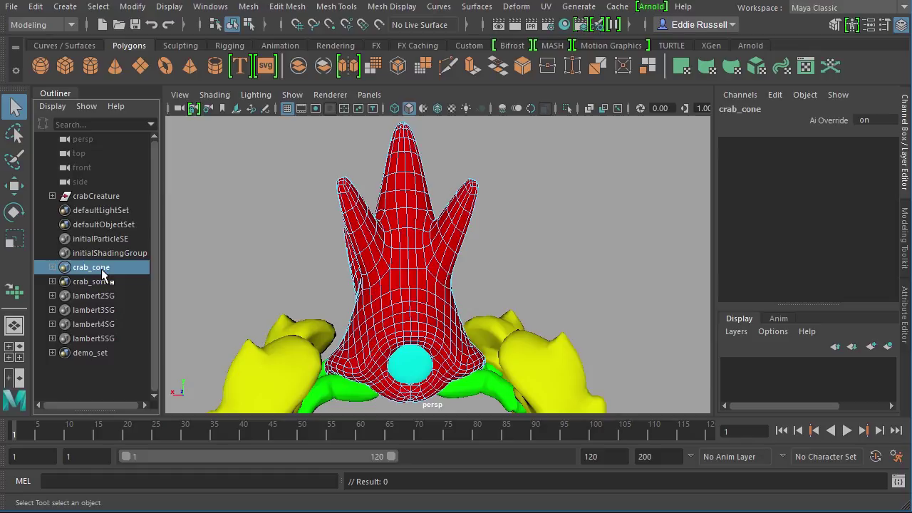
{"action": "right_click", "coordinate": [102, 273]}
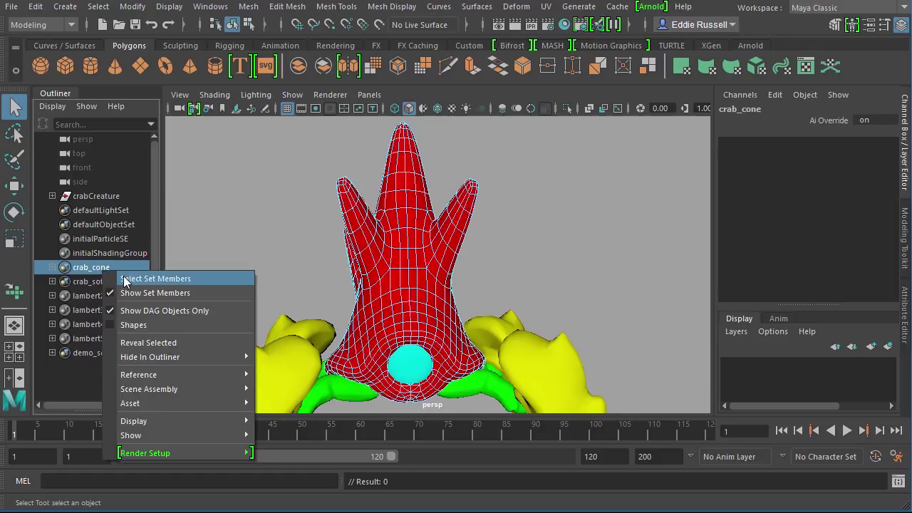
{"action": "left_click", "coordinate": [126, 277]}
{"action": "left_click", "coordinate": [105, 282]}
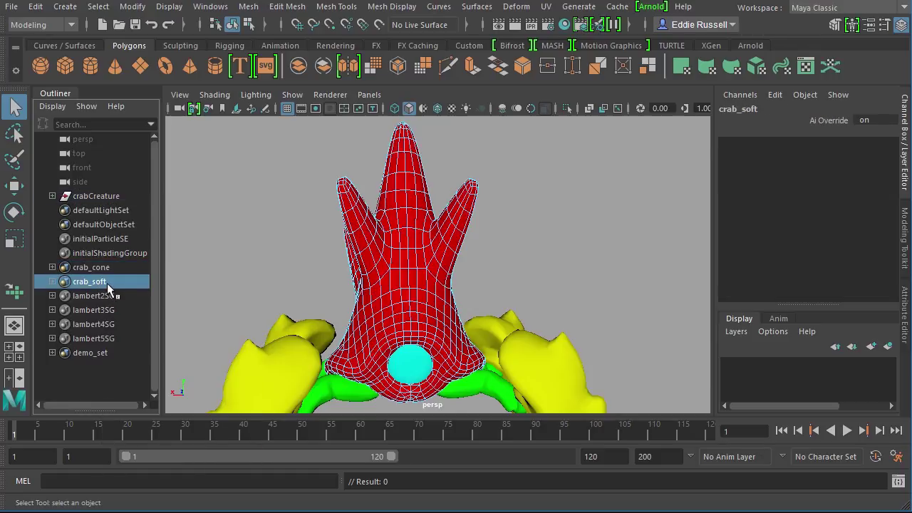
{"action": "right_click", "coordinate": [107, 285]}
{"action": "left_click", "coordinate": [133, 290]}
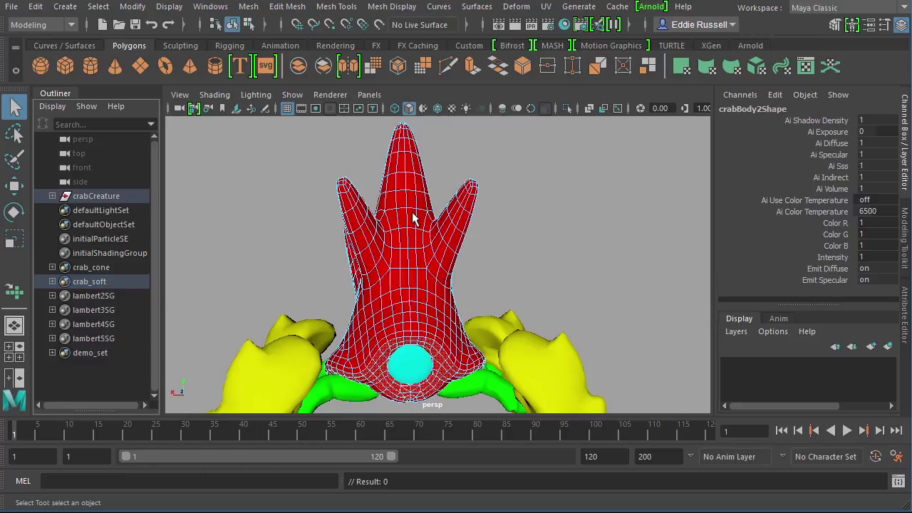
- Inspect the selection from several angles, then return the body to Object Mode and deselect it
{"action": "left_click_drag", "start_coordinate": [403, 313], "coordinate": [412, 295], "text": "alt"}
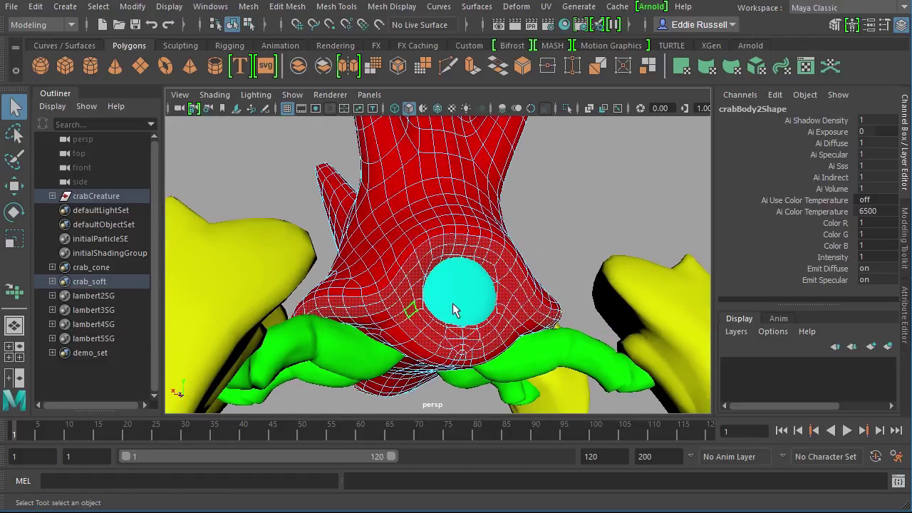
{"action": "left_click_drag", "start_coordinate": [520, 274], "coordinate": [470, 282], "text": "alt"}
{"action": "right_click_drag", "start_coordinate": [470, 281], "coordinate": [492, 269], "text": "alt"}
{"action": "middle_click_drag", "start_coordinate": [492, 268], "coordinate": [478, 273], "text": "alt"}
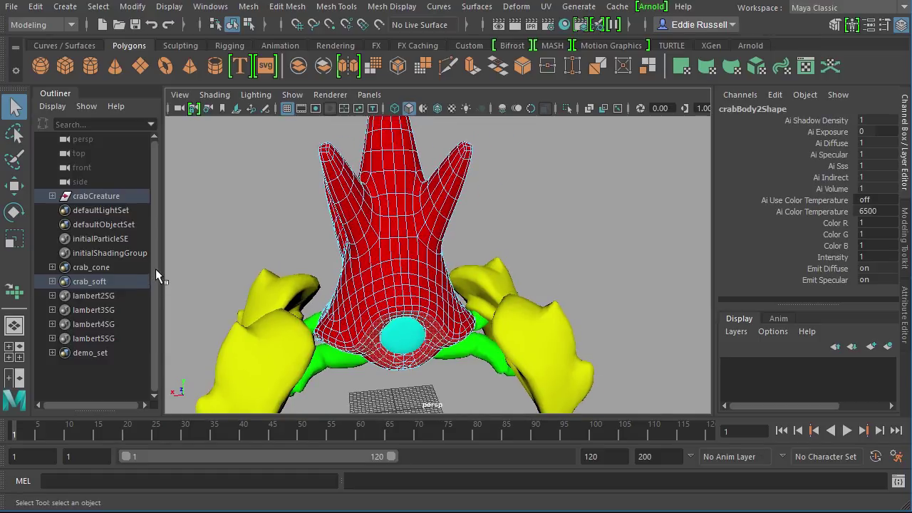
{"action": "right_click_drag", "start_coordinate": [349, 258], "coordinate": [406, 221]}
{"action": "left_click", "coordinate": [516, 215]}
{"action": "right_click_drag", "start_coordinate": [519, 259], "coordinate": [410, 249], "text": "alt"}
{"action": "left_click_drag", "start_coordinate": [410, 249], "coordinate": [438, 252], "text": "alt"}
{"action": "middle_click_drag", "start_coordinate": [438, 252], "coordinate": [443, 244], "text": "alt"}
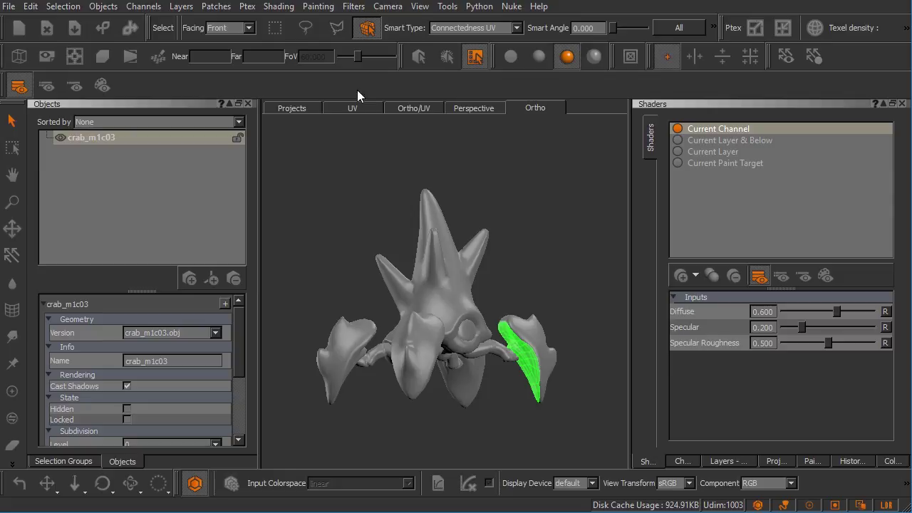
- Switch to Patch selection mode and show the Selection Groups list under Objects
{"action": "left_click", "coordinate": [447, 56]}
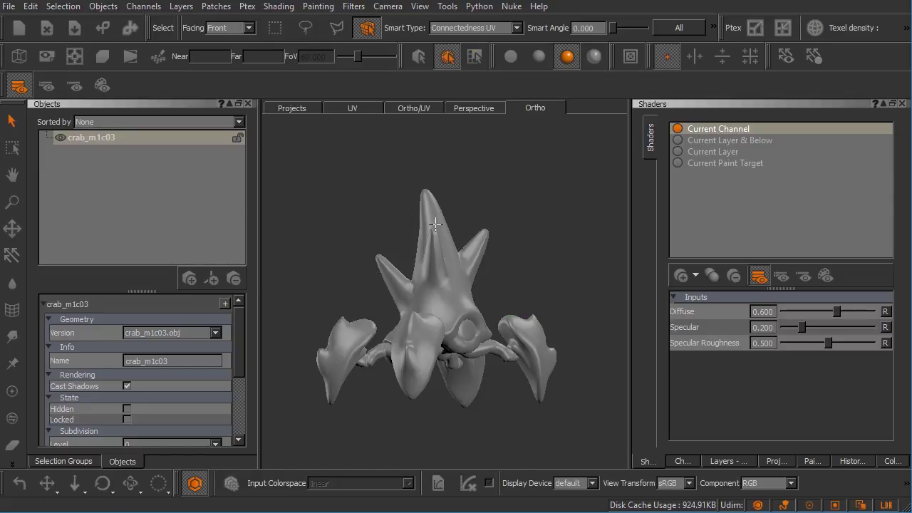
{"action": "left_click", "coordinate": [76, 460]}
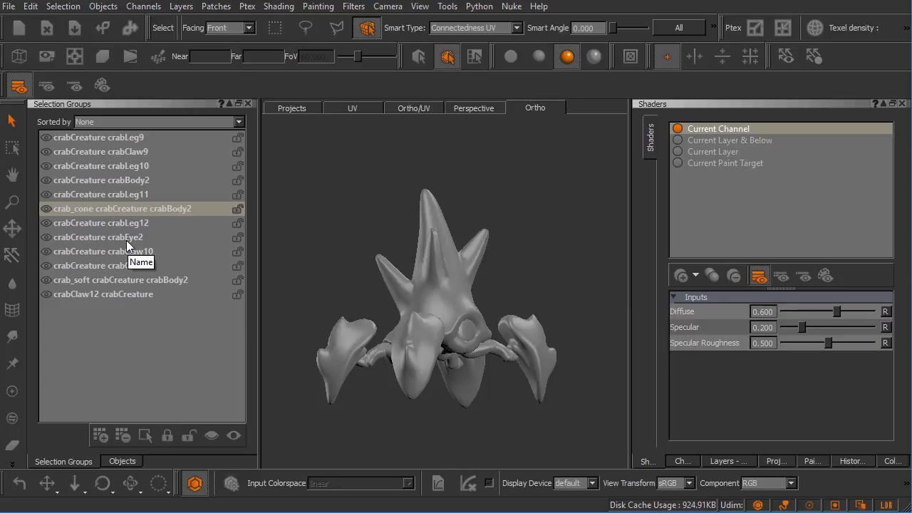
- Highlight crabLeg9, crabClaw9, then crab_cone to confirm the tall back spike, and set Patch mode
{"action": "left_click", "coordinate": [139, 143]}
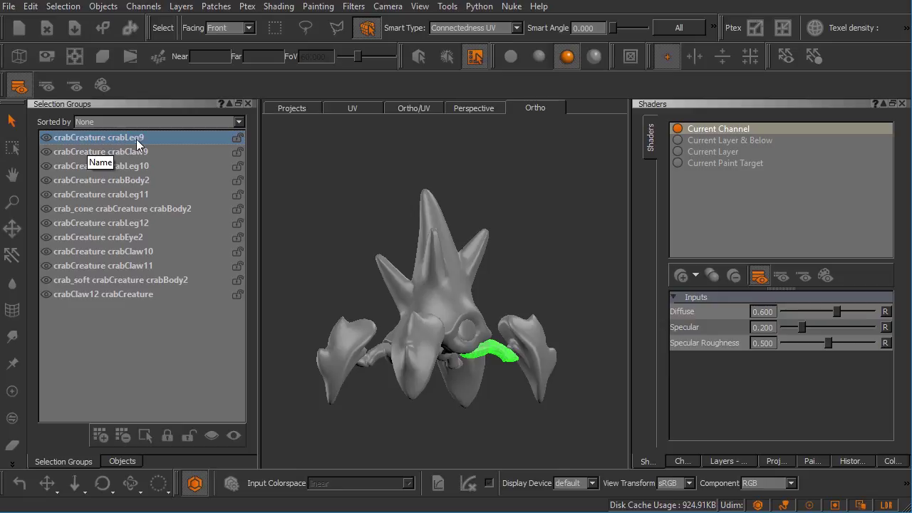
{"action": "left_click", "coordinate": [93, 151]}
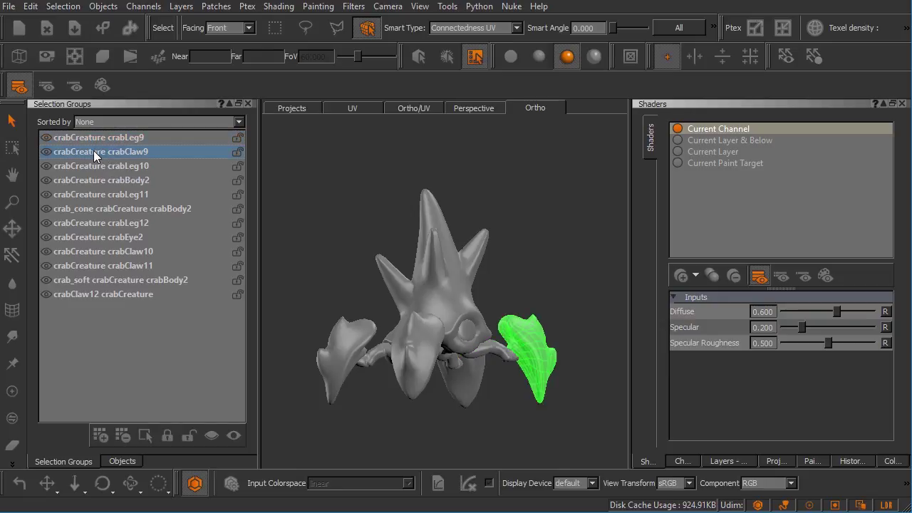
{"action": "left_click", "coordinate": [141, 142]}
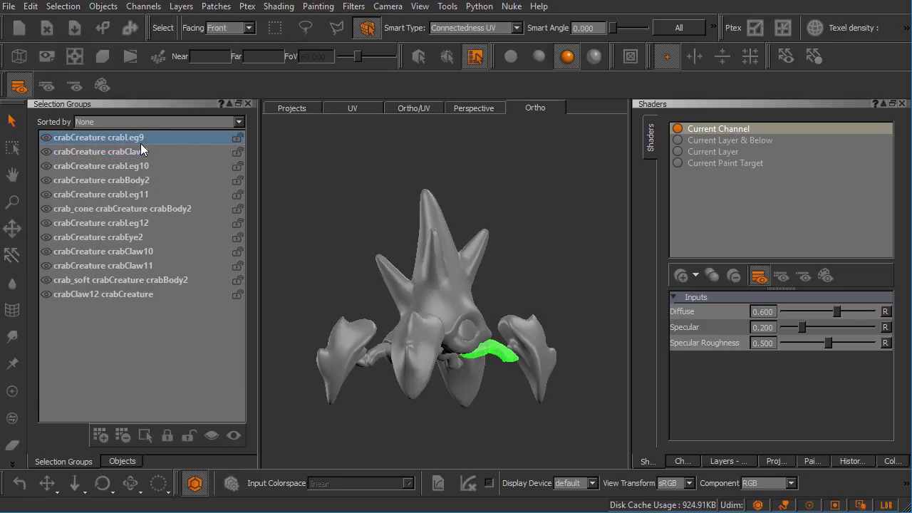
{"action": "left_click", "coordinate": [79, 208]}
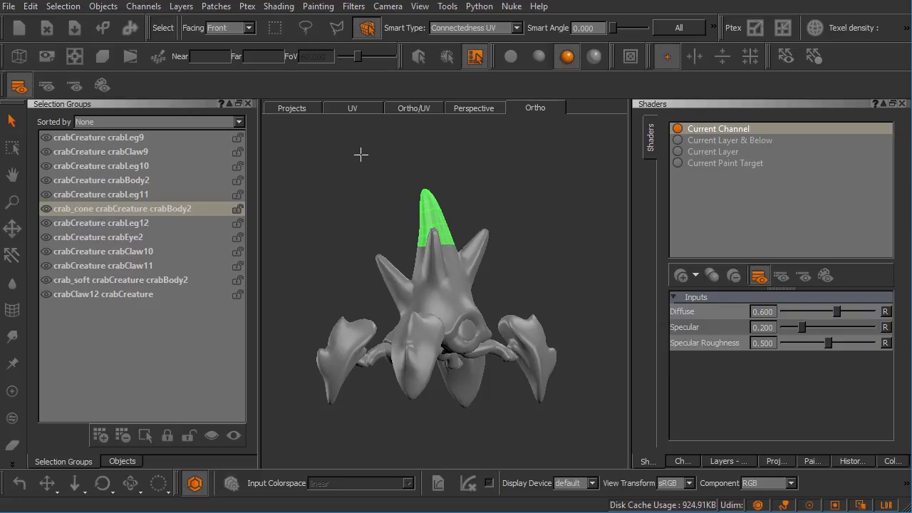
{"action": "left_click", "coordinate": [446, 57]}
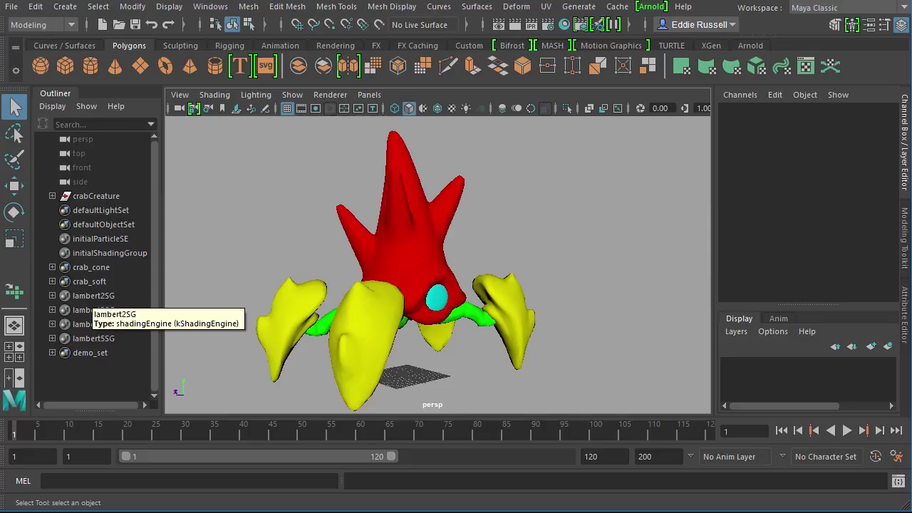
- Select lambert2SG's member mesh with Select Set Members, then select the whole crabCreature
{"action": "left_click", "coordinate": [92, 296]}
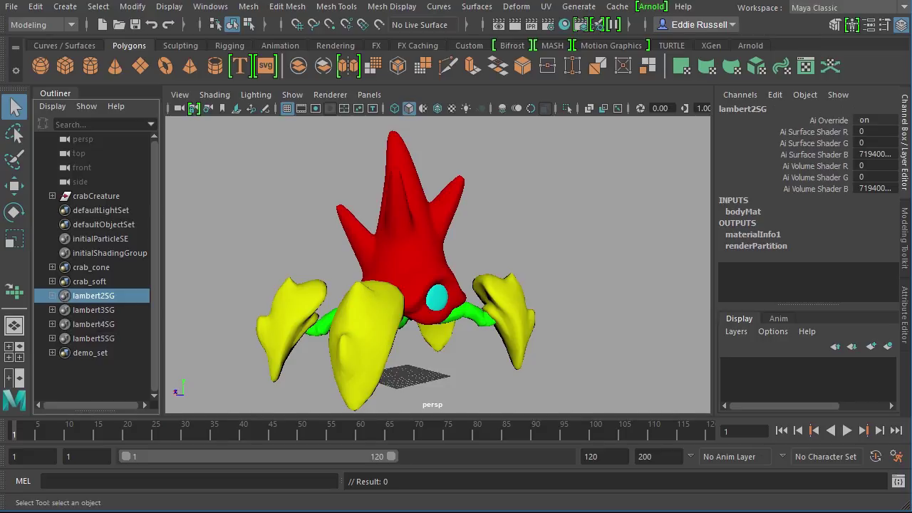
{"action": "right_click", "coordinate": [92, 296]}
{"action": "left_click", "coordinate": [135, 304]}
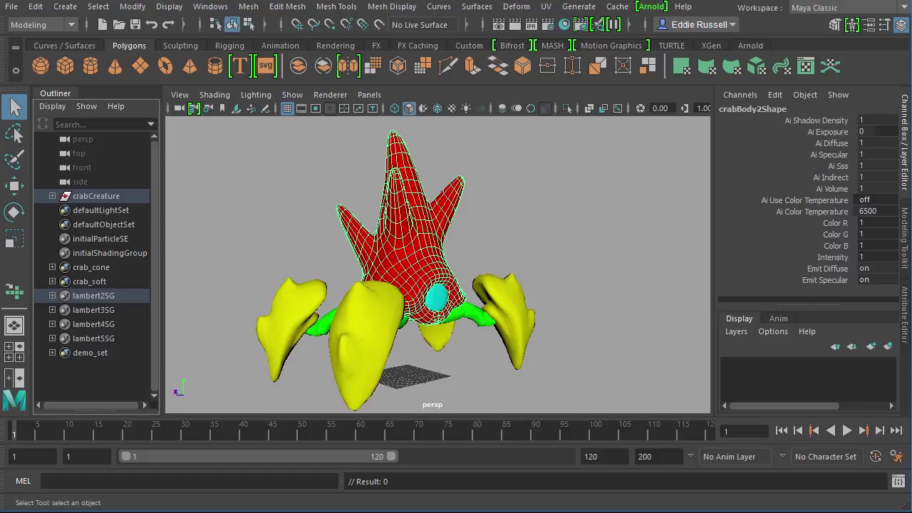
{"action": "left_click", "coordinate": [96, 195]}
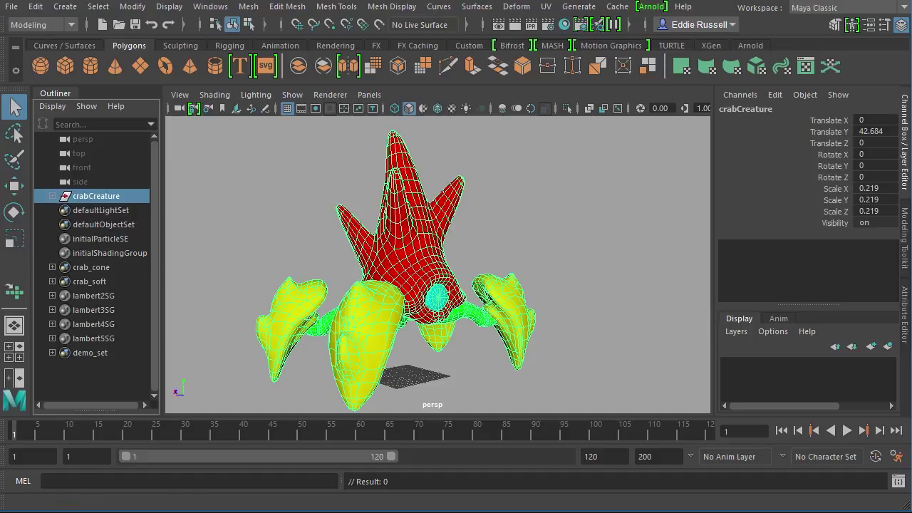
- Start an Export Selection of the crab as FBX export and scroll to the Selection Sets geometry option
{"action": "left_click", "coordinate": [12, 6]}
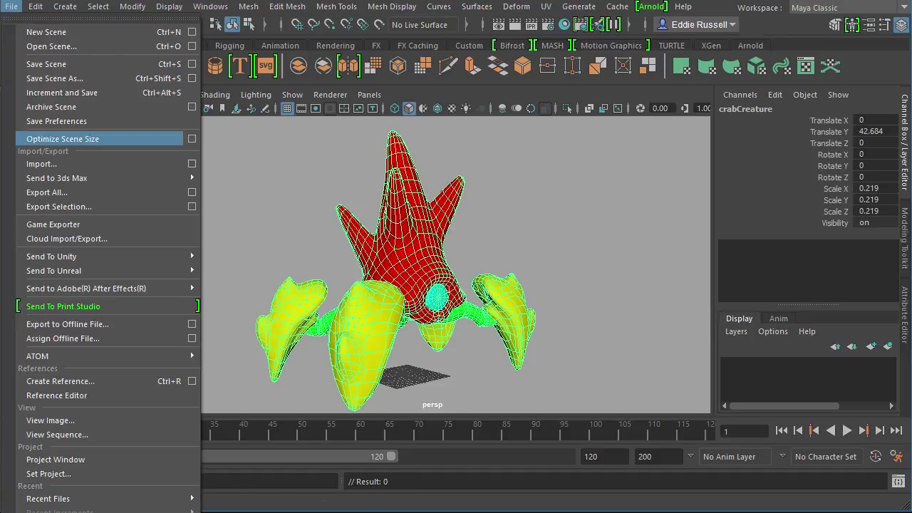
{"action": "left_click", "coordinate": [59, 207]}
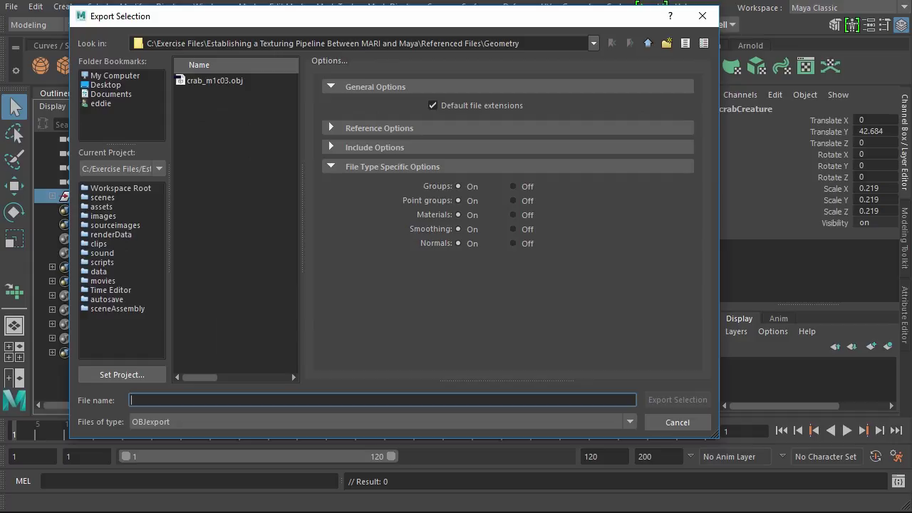
{"action": "left_click", "coordinate": [381, 422]}
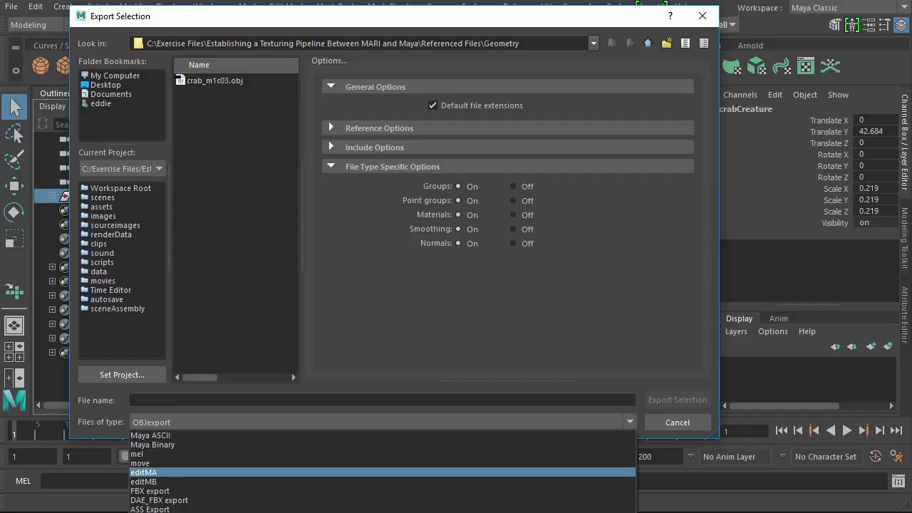
{"action": "left_click", "coordinate": [214, 505]}
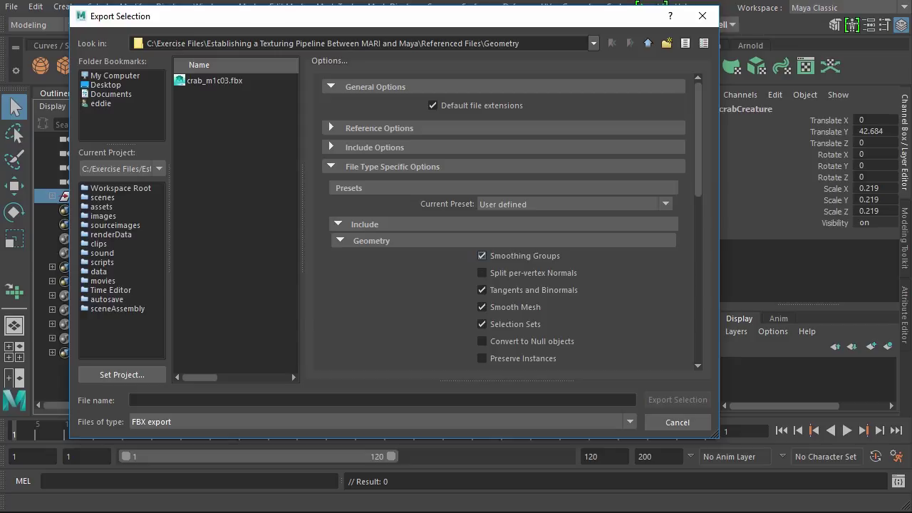
{"action": "scroll", "coordinate": [512, 224], "scroll_direction": "down", "scroll_amount": 2}
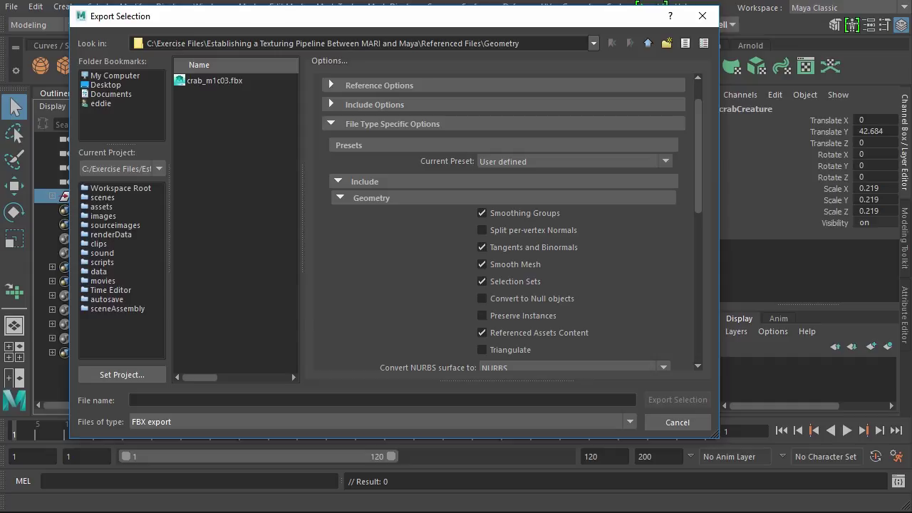
- Check the FBX presets (leaving User defined), keep version FBX 2014/2015, then cancel the export
{"action": "left_click", "coordinate": [573, 161]}
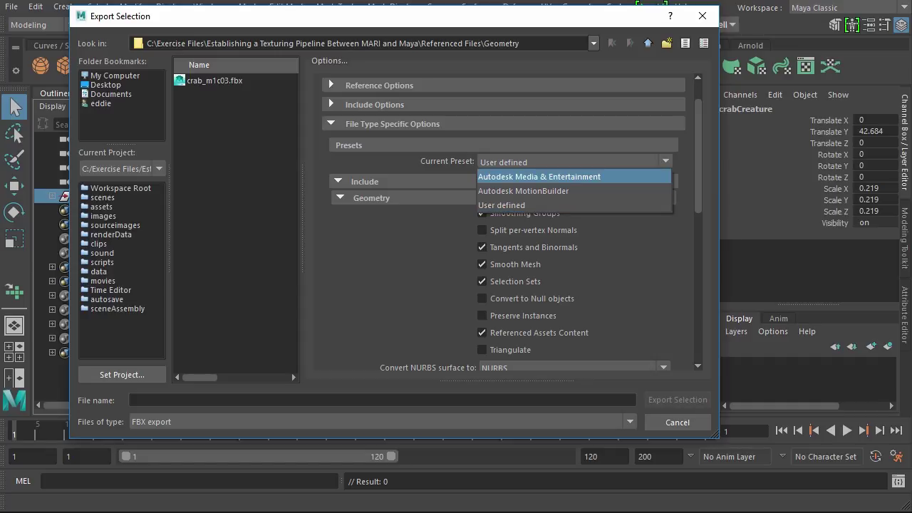
{"action": "key", "text": "Escape"}
{"action": "scroll", "coordinate": [499, 228], "scroll_direction": "down", "scroll_amount": 2}
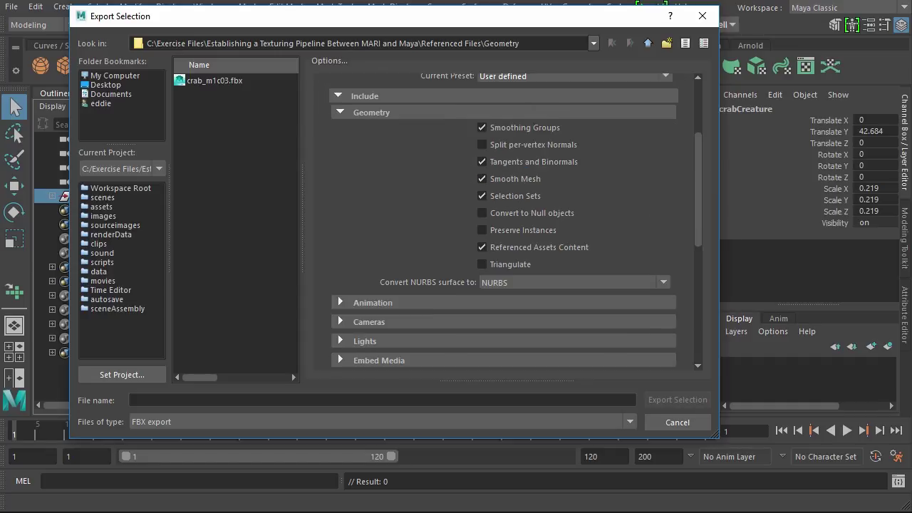
{"action": "scroll", "coordinate": [499, 220], "scroll_direction": "down", "scroll_amount": 5}
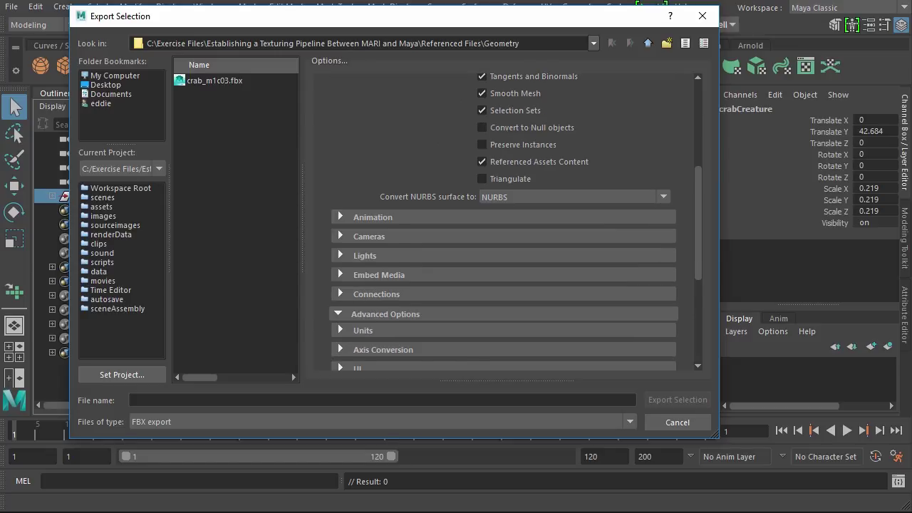
{"action": "scroll", "coordinate": [499, 221], "scroll_direction": "down", "scroll_amount": 1}
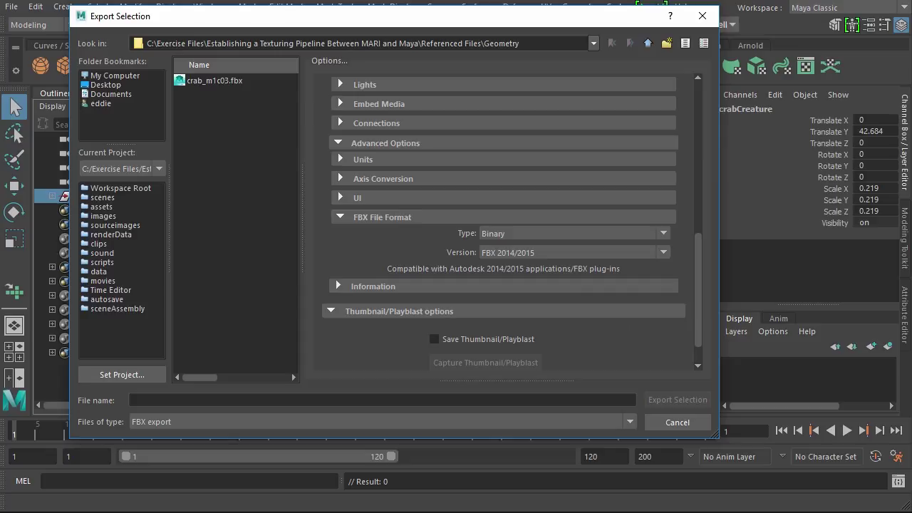
{"action": "left_click", "coordinate": [573, 252]}
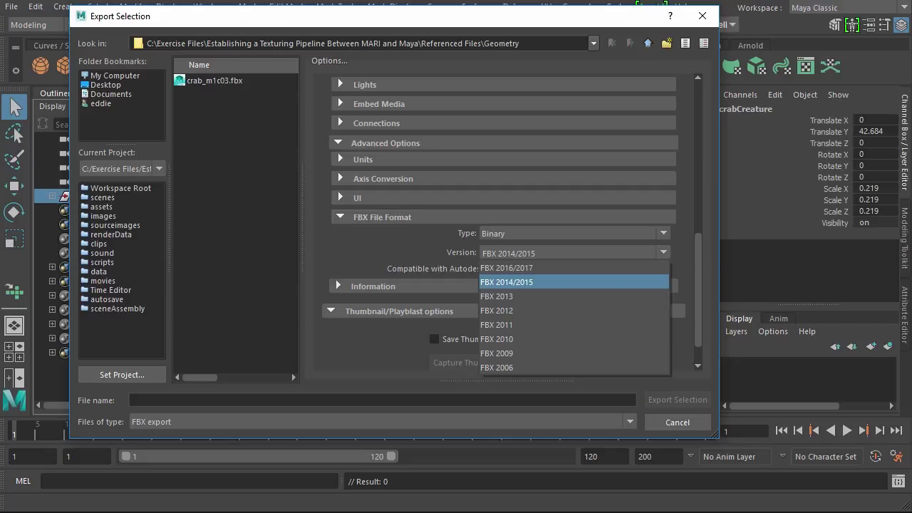
{"action": "left_click", "coordinate": [503, 283]}
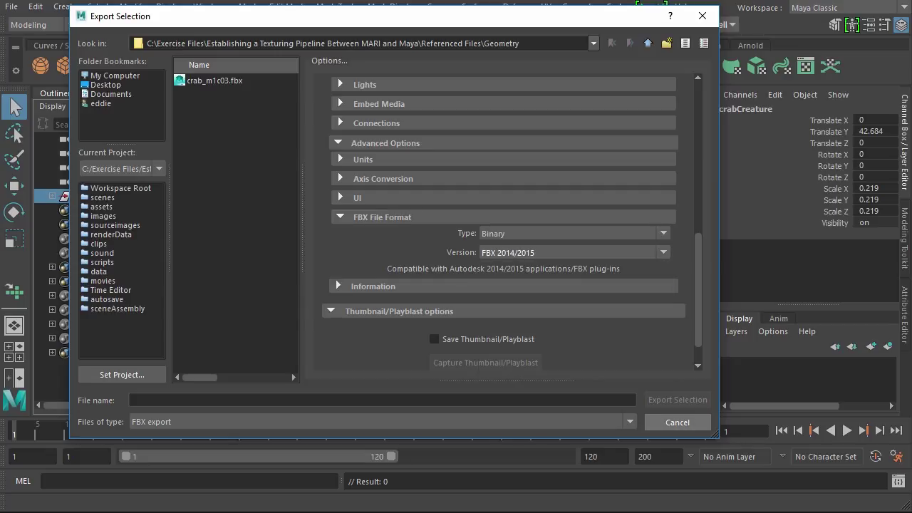
{"action": "left_click", "coordinate": [676, 421]}
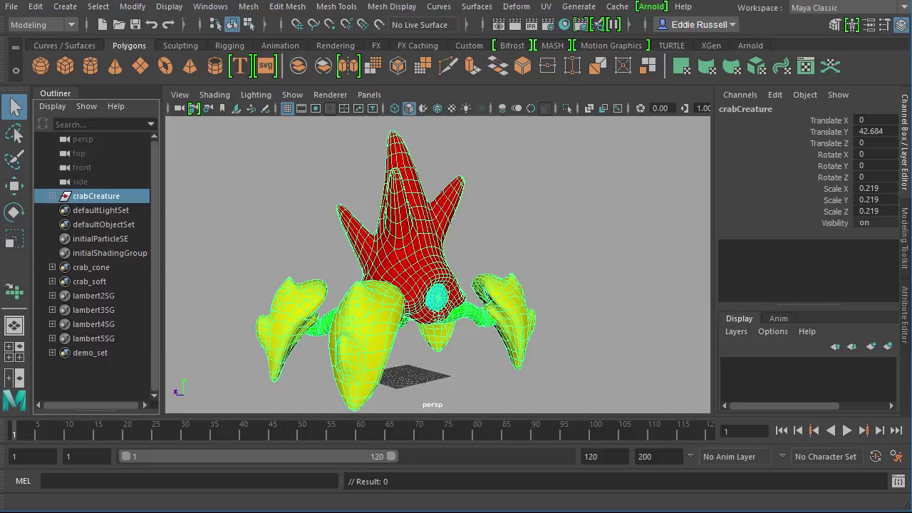
- Open the Export Selection to Alembic option box from the Alembic Cache menu
{"action": "left_click", "coordinate": [617, 6]}
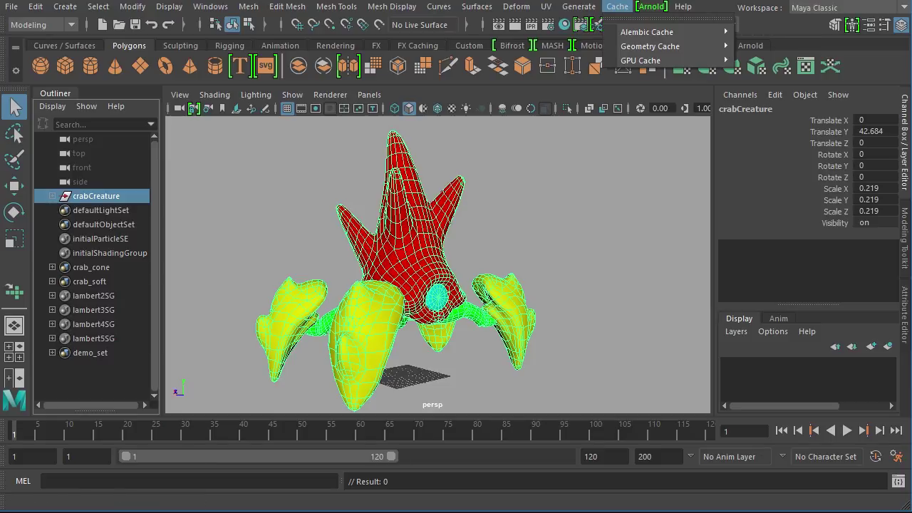
{"action": "mouse_move", "coordinate": [647, 32]}
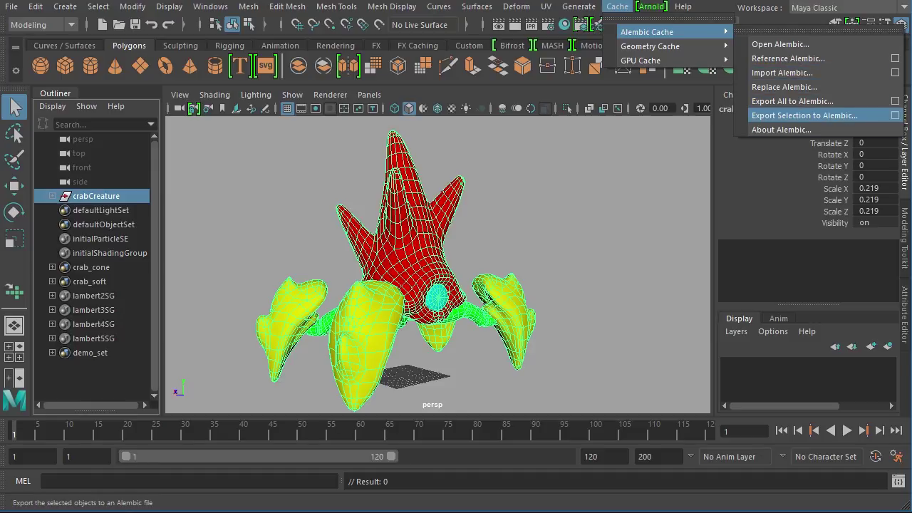
{"action": "left_click", "coordinate": [895, 114]}
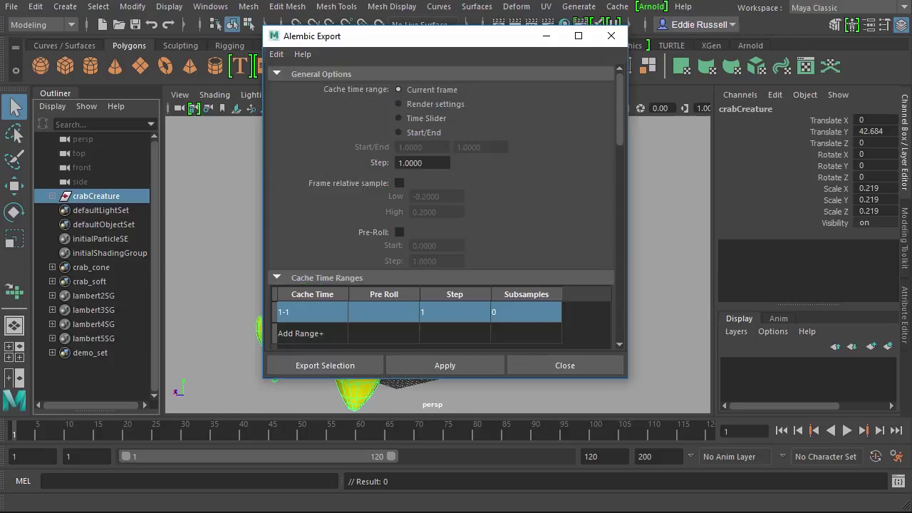
- Collapse General Options, Cache Time Ranges and Attributes to show the Advanced Options with UV Write and Write Face Sets
{"action": "left_click", "coordinate": [320, 74]}
{"action": "left_click", "coordinate": [326, 89]}
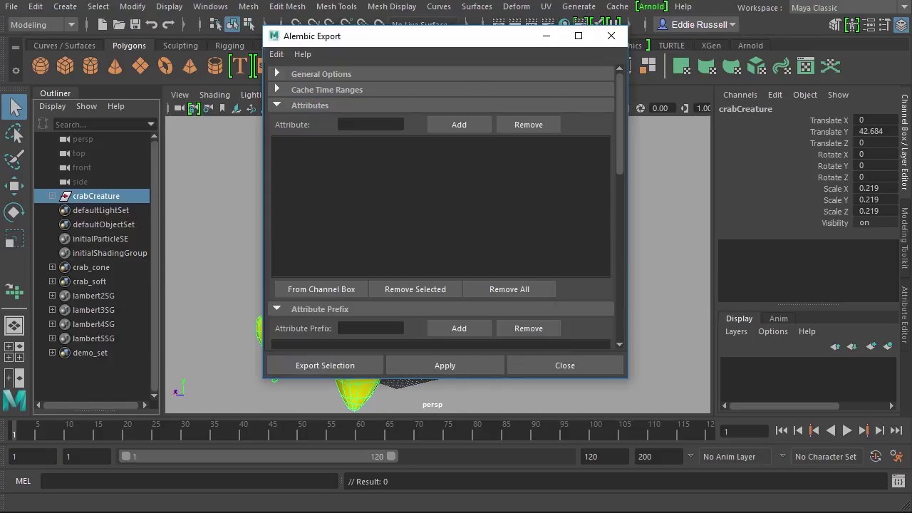
{"action": "left_click", "coordinate": [309, 105]}
{"action": "scroll", "coordinate": [440, 213], "scroll_direction": "down", "scroll_amount": 5}
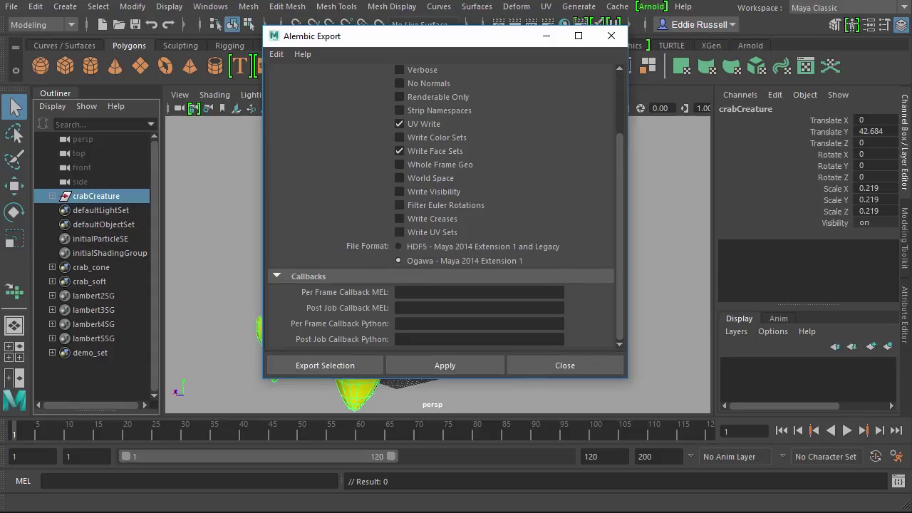
{"action": "scroll", "coordinate": [440, 214], "scroll_direction": "up", "scroll_amount": 2}
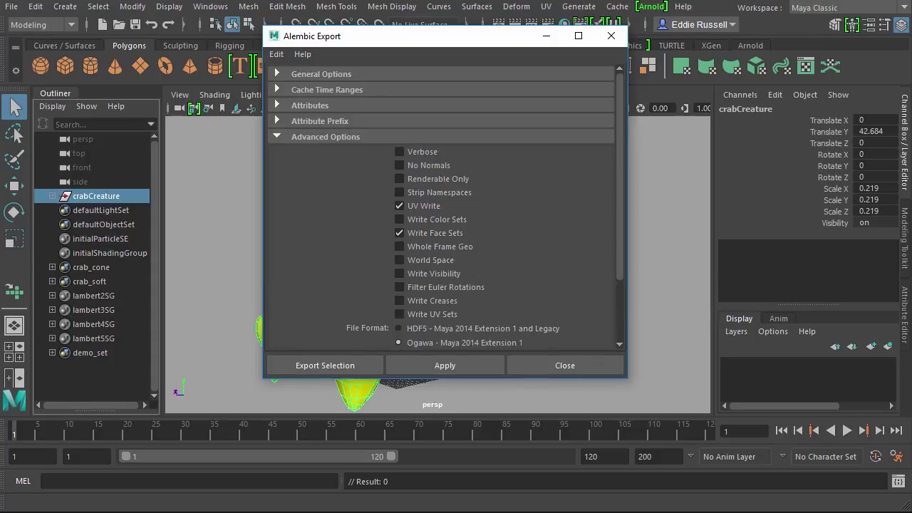